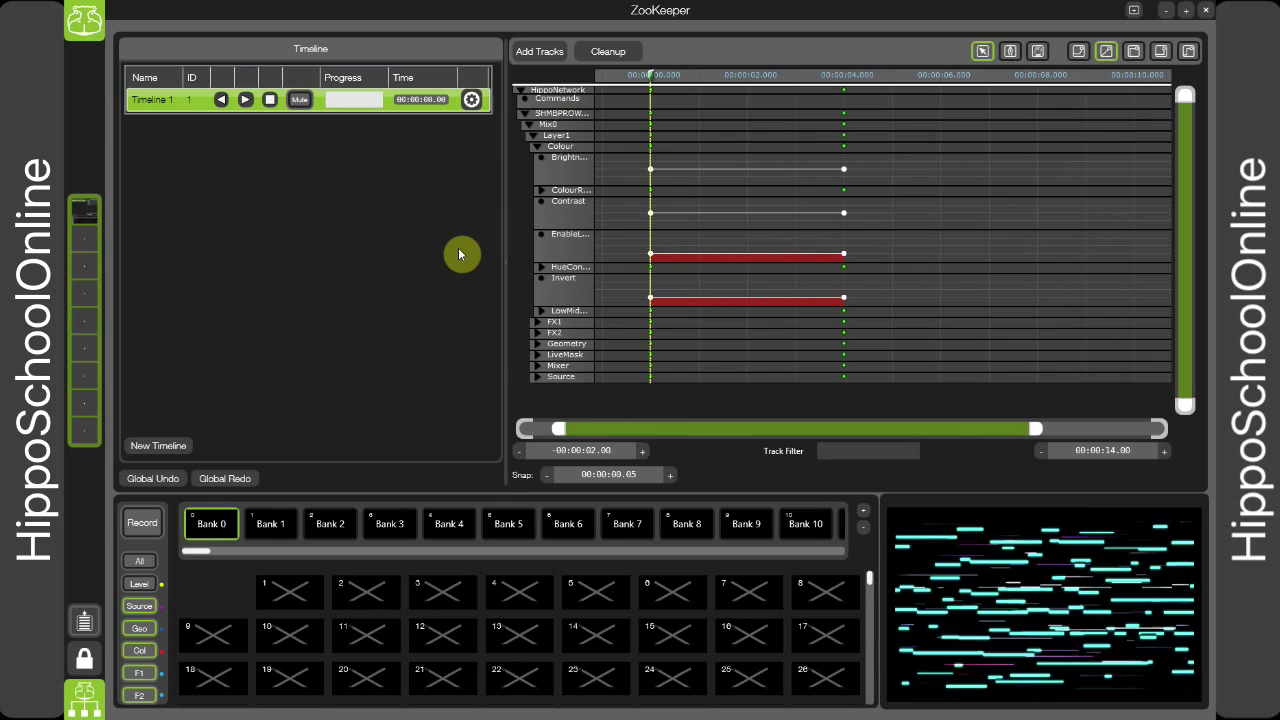
# - Play Timeline 1, then pause it so it finishes at 00:00:04.01
pyautogui.click(246, 101)
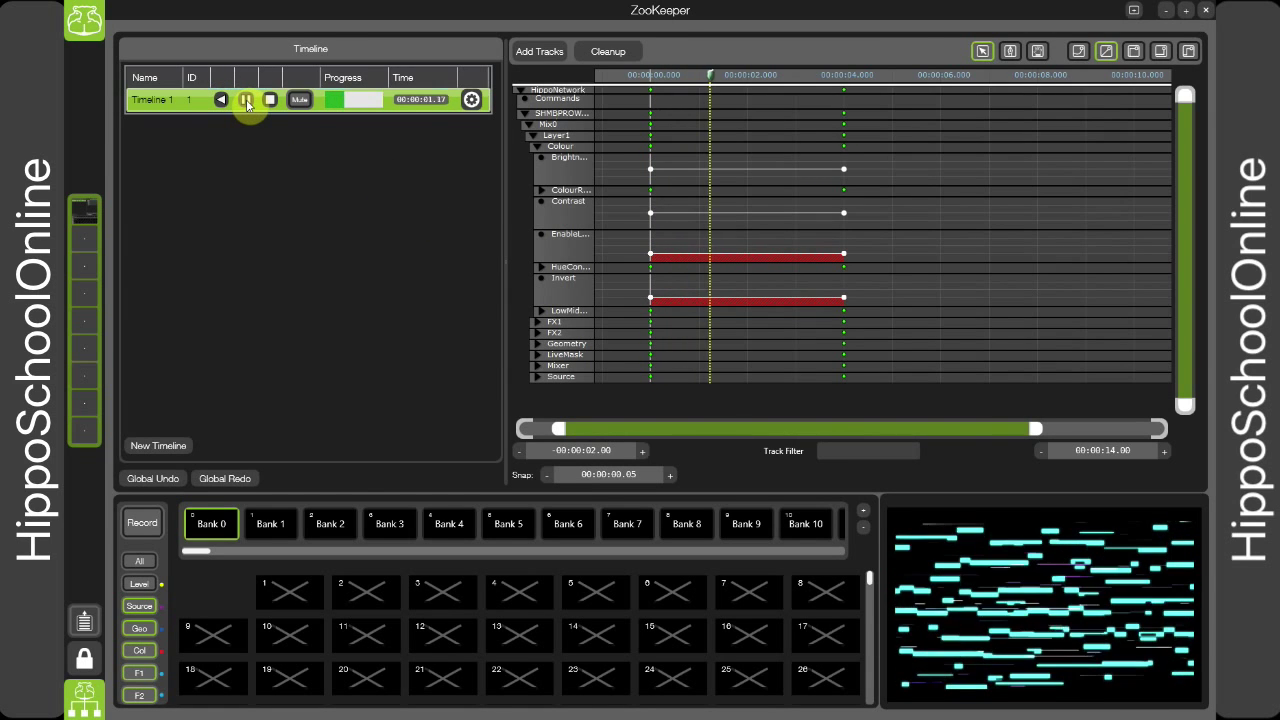
pyautogui.click(246, 101)
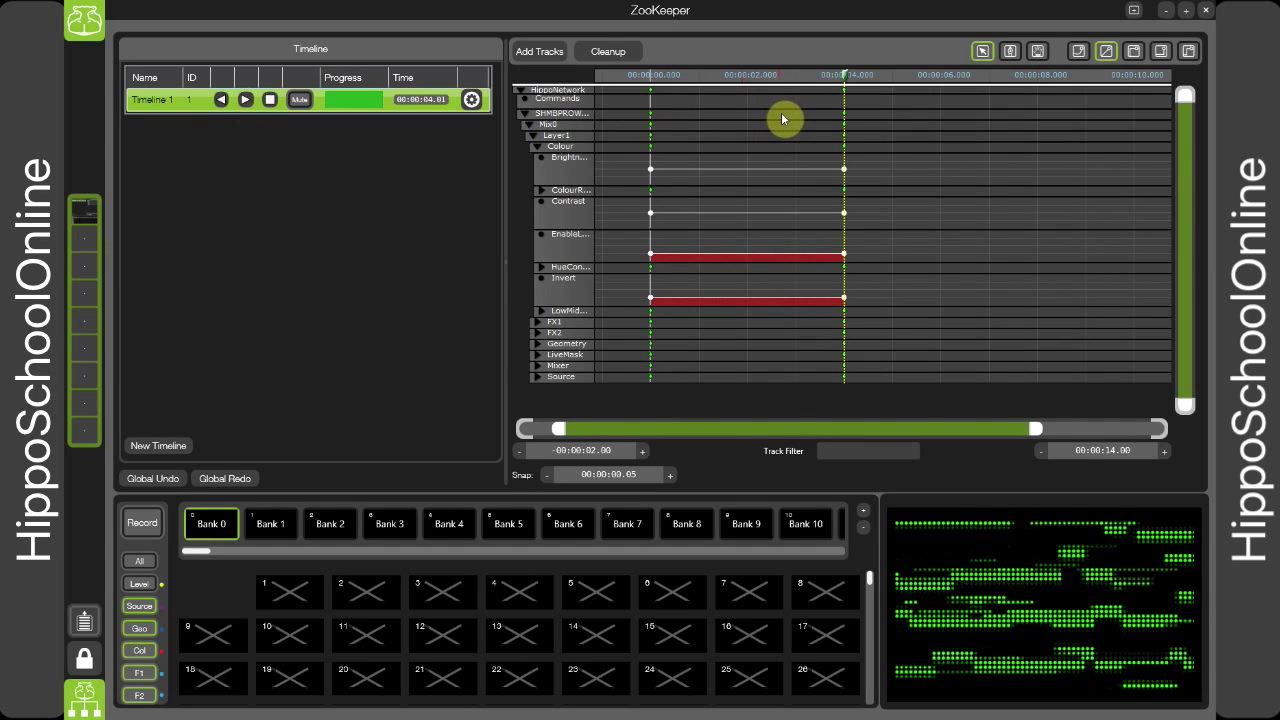
# - Draw a new command event on the Commands track with the pencil tool
pyautogui.press('p')
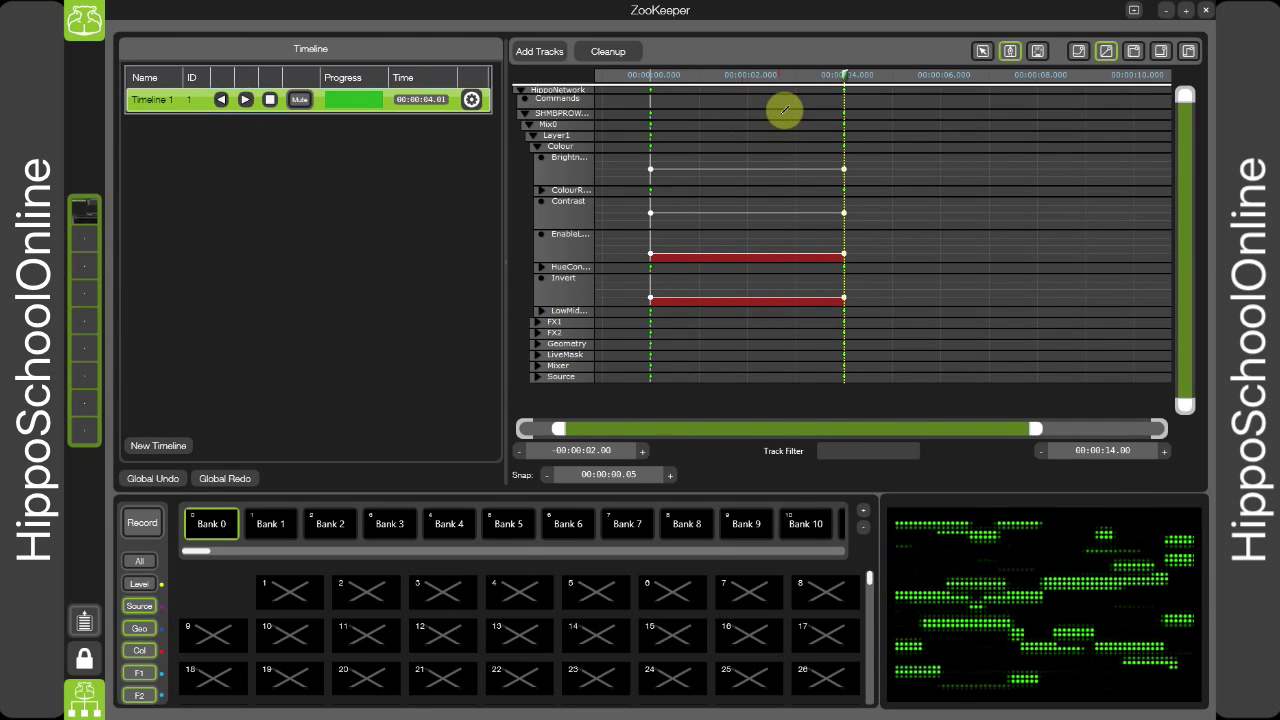
pyautogui.click(795, 99)
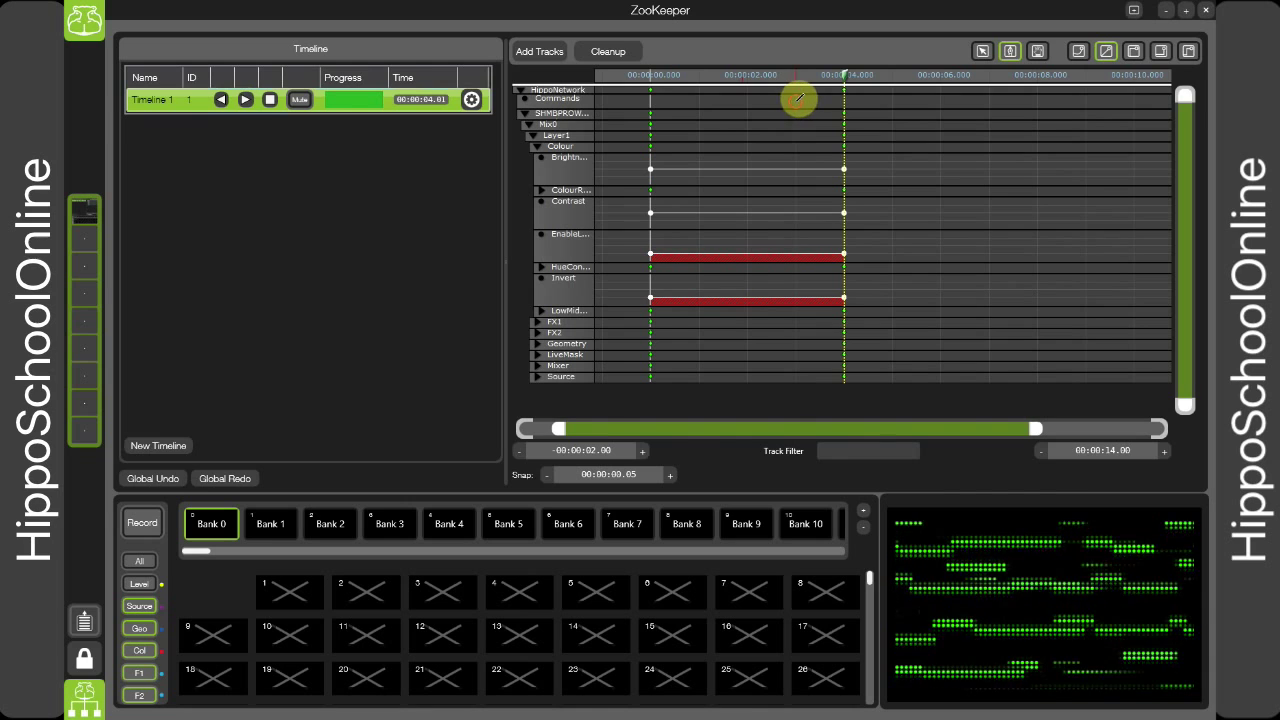
pyautogui.press('s')
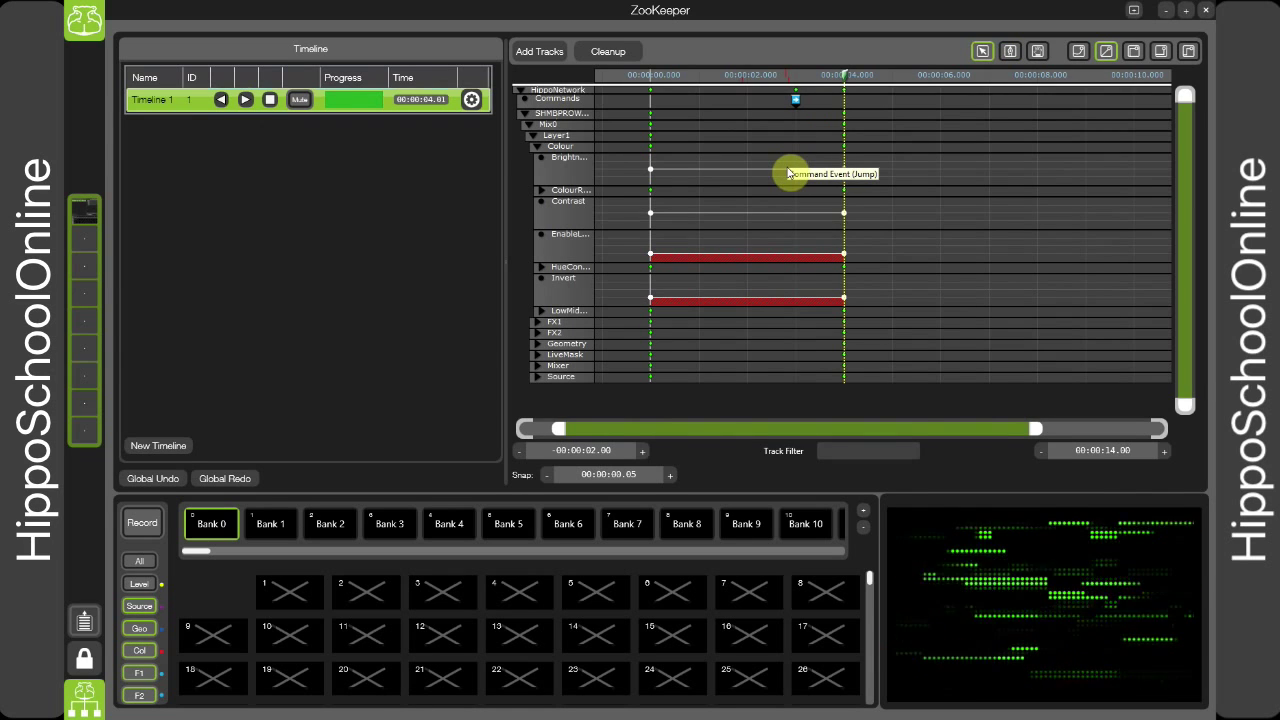
# - Name the new command 'Cue 1' and set its command type to None
pyautogui.rightClick(796, 101)
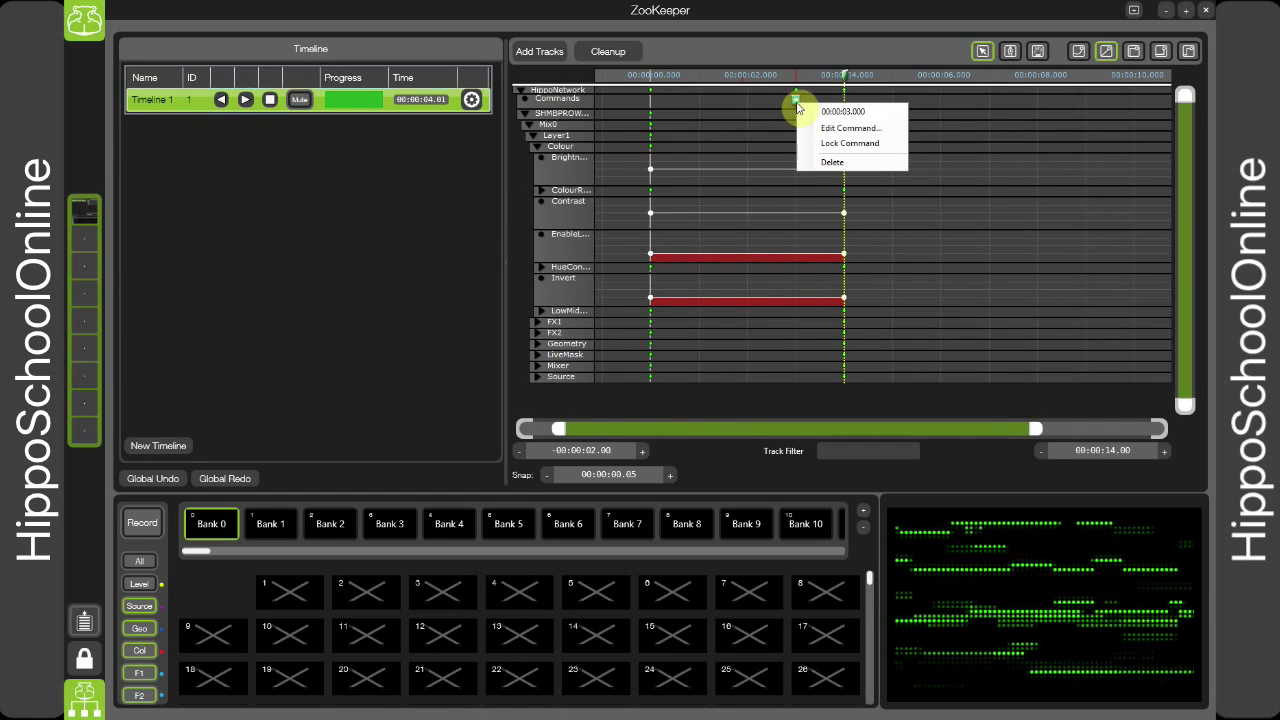
pyautogui.click(848, 128)
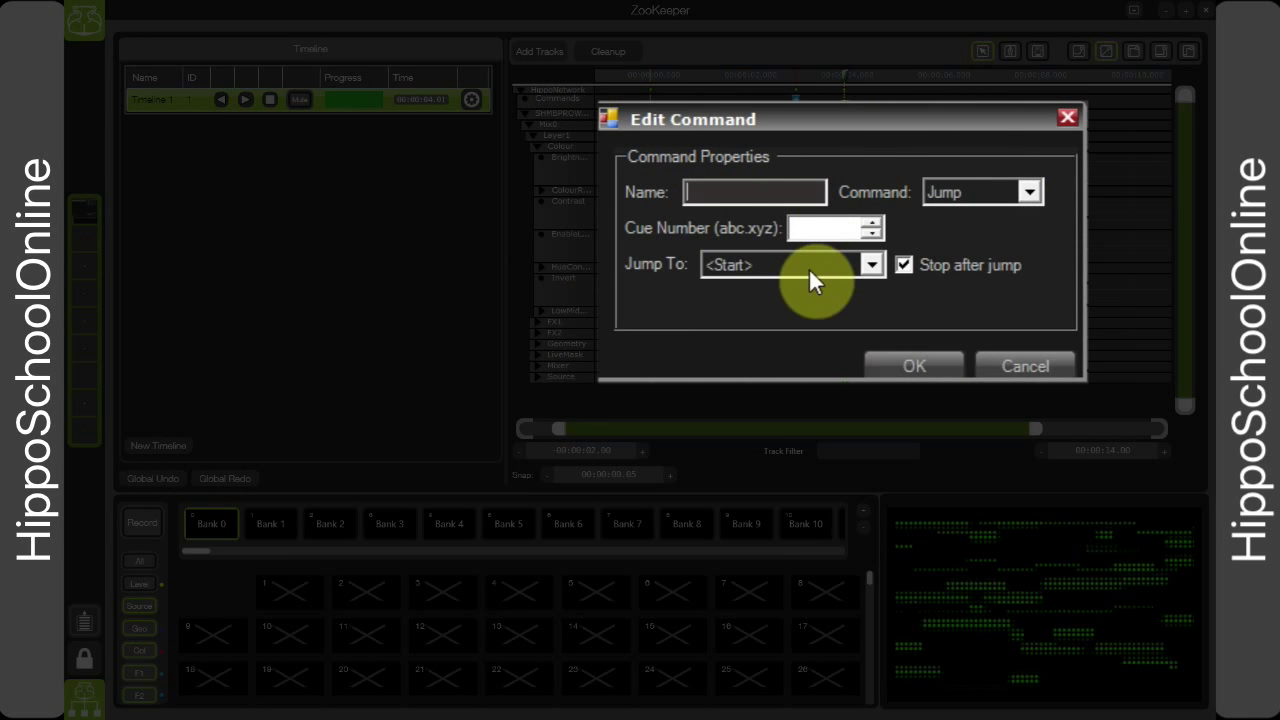
pyautogui.click(780, 190)
pyautogui.write('Cue ')
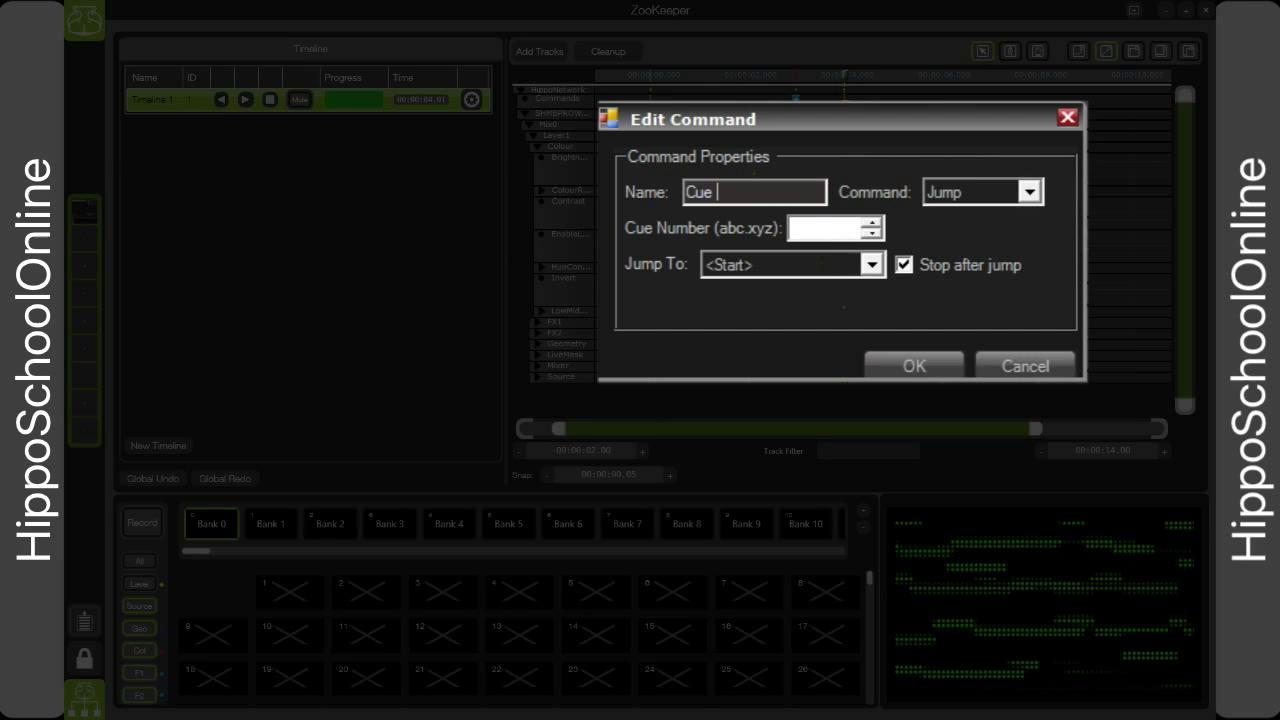
pyautogui.write('1')
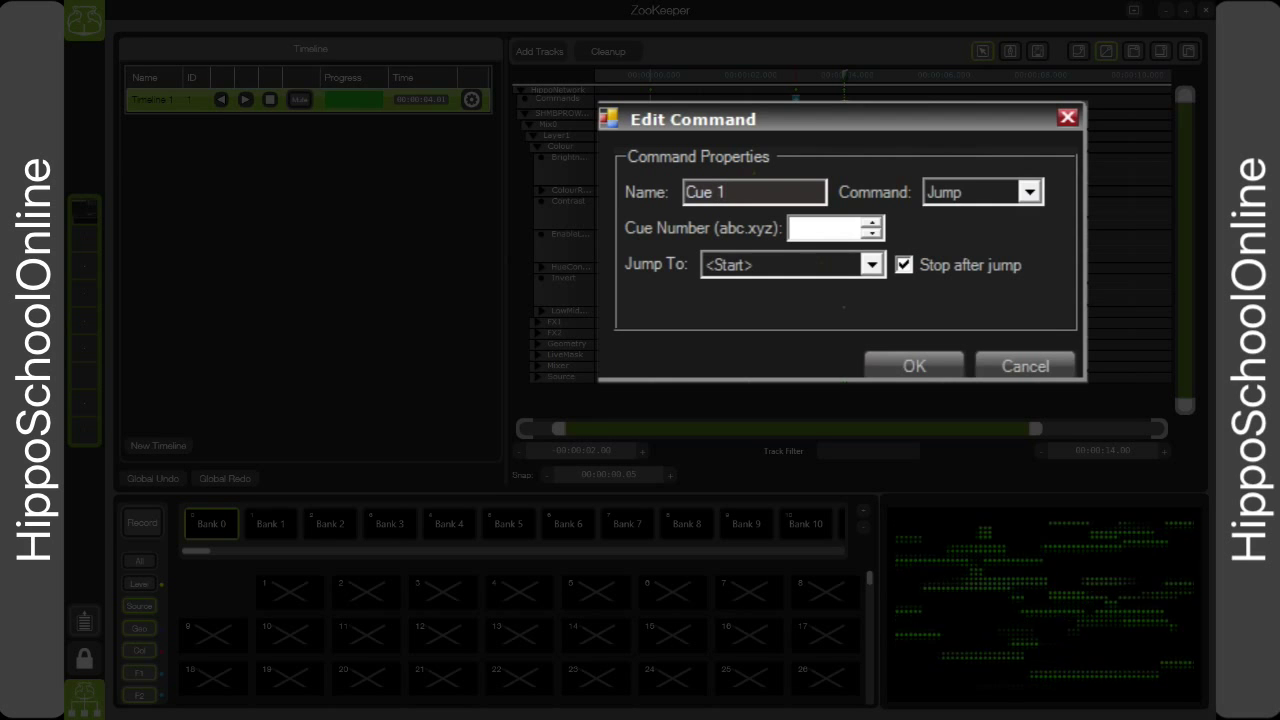
pyautogui.click(1040, 186)
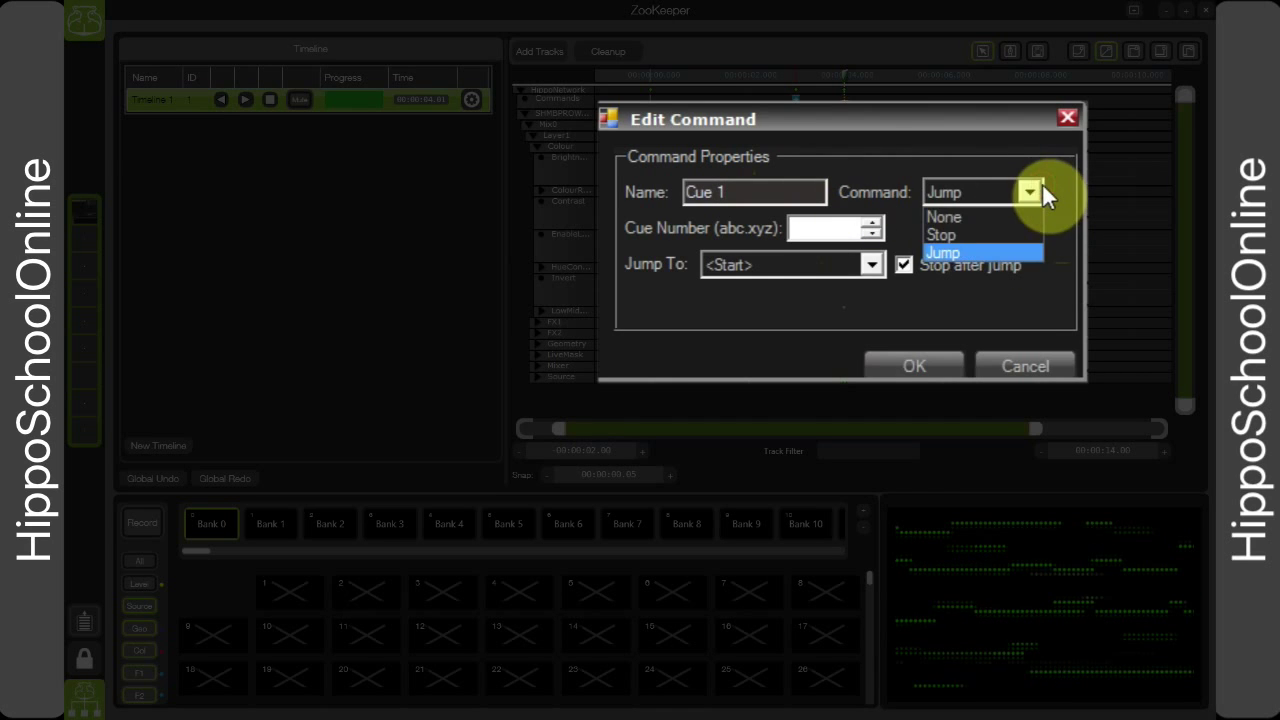
pyautogui.click(1001, 214)
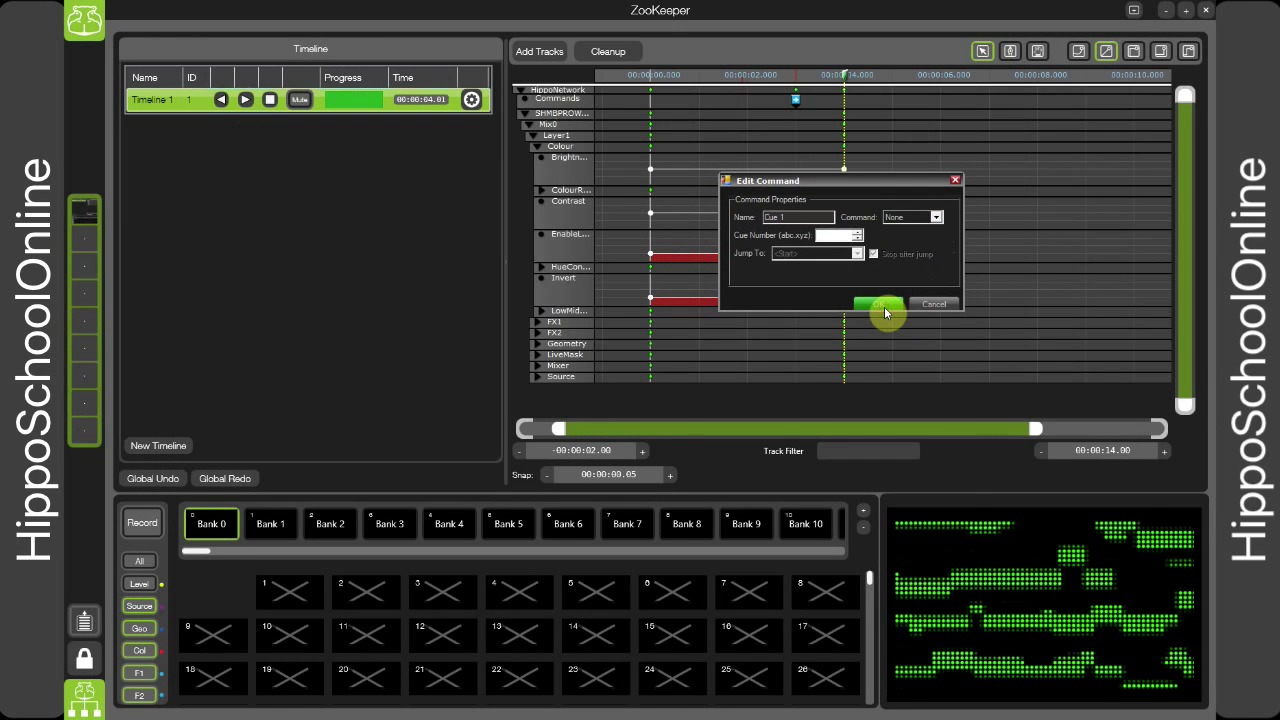
pyautogui.click(884, 310)
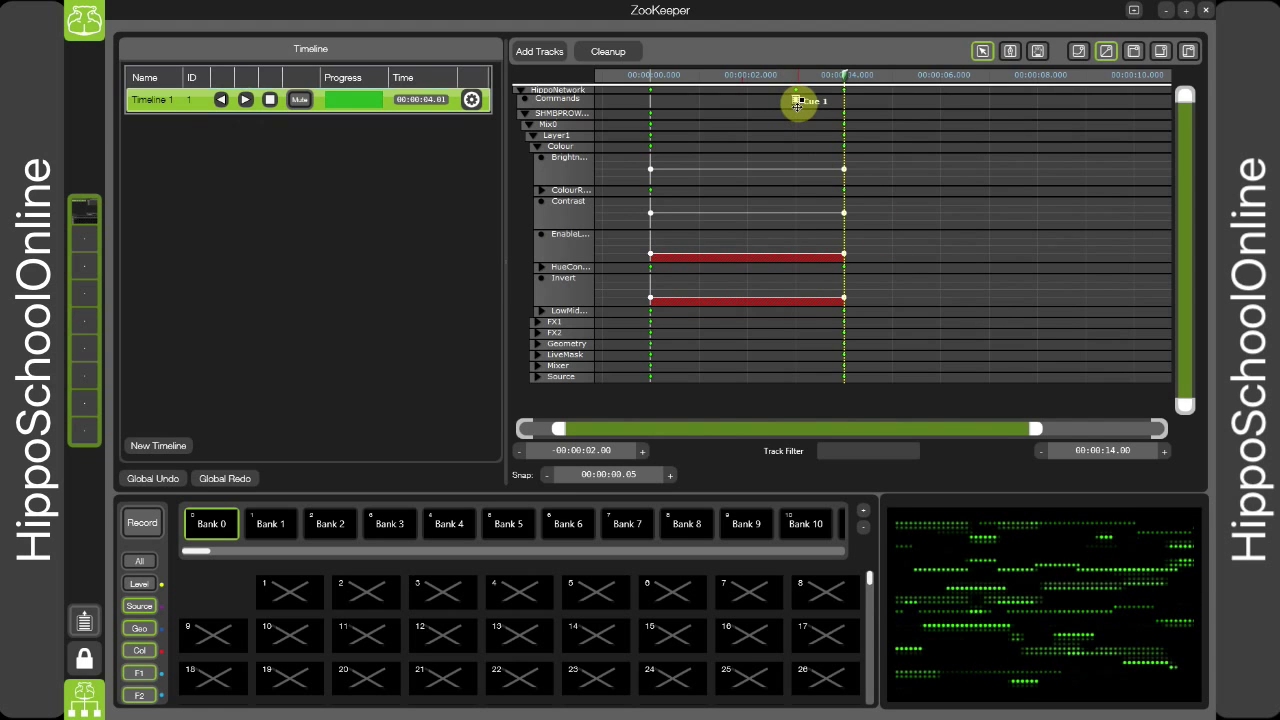
pyautogui.click(221, 100)
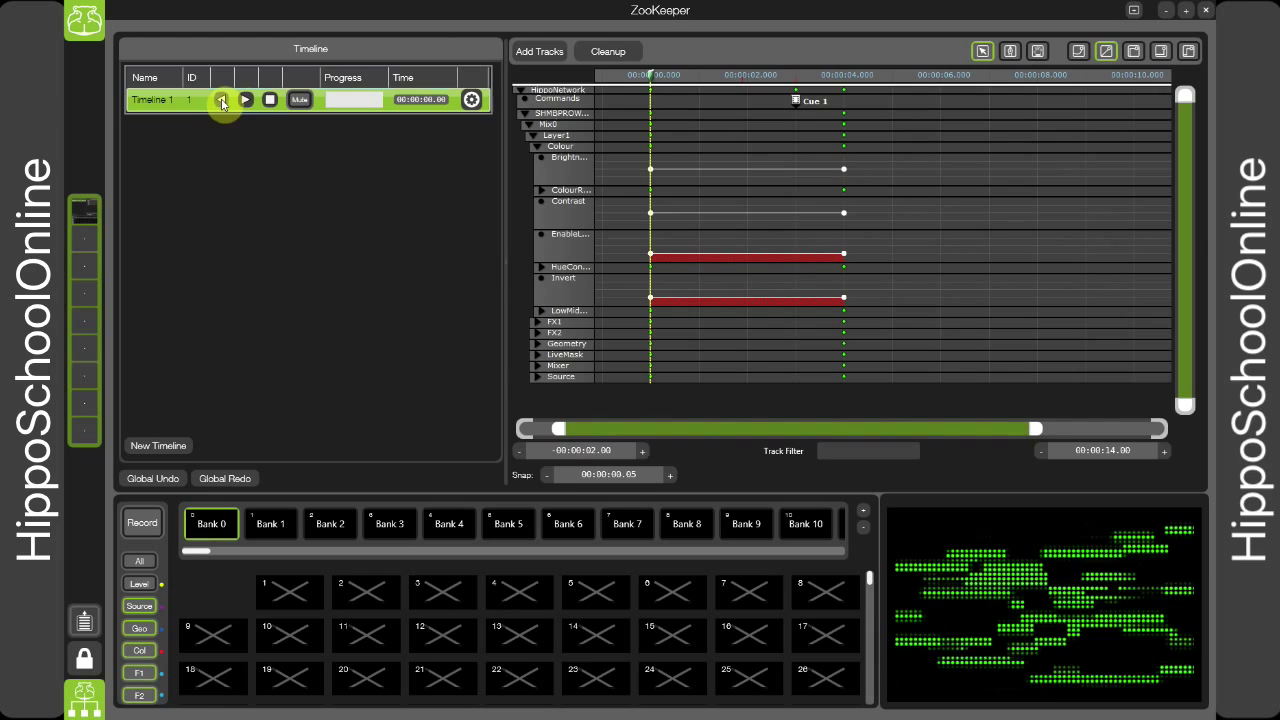
pyautogui.click(244, 100)
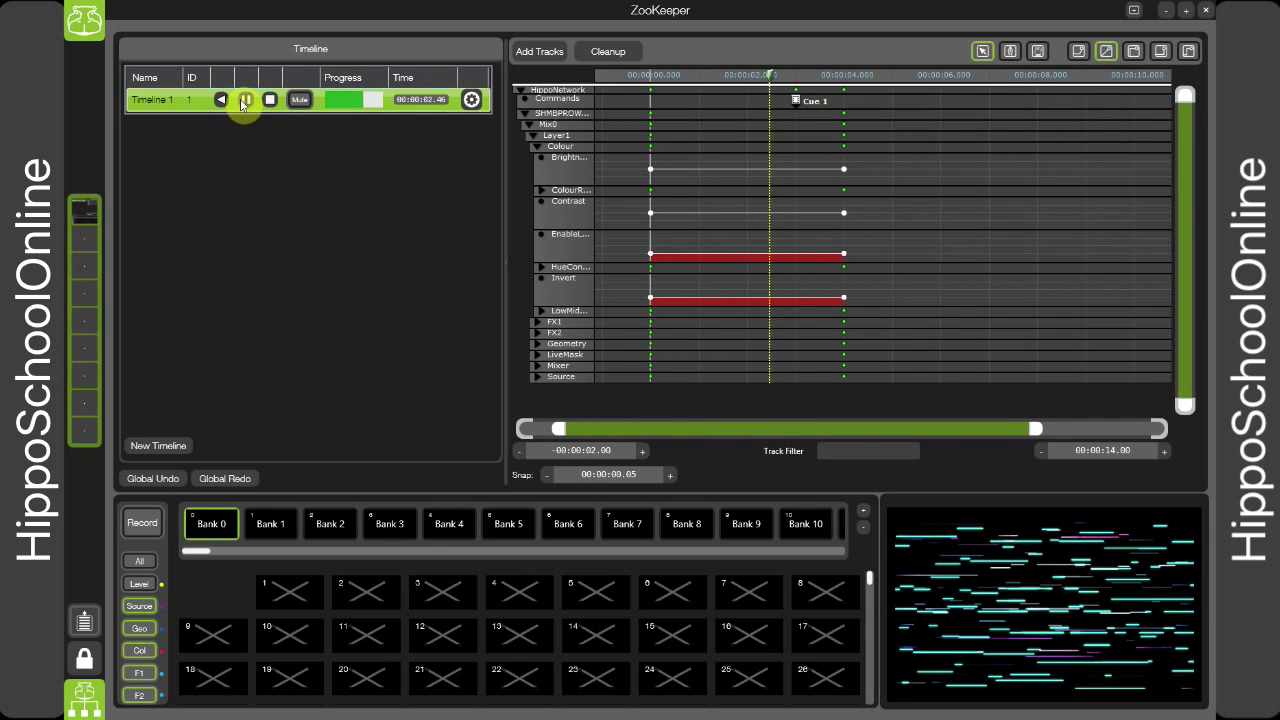
pyautogui.click(244, 100)
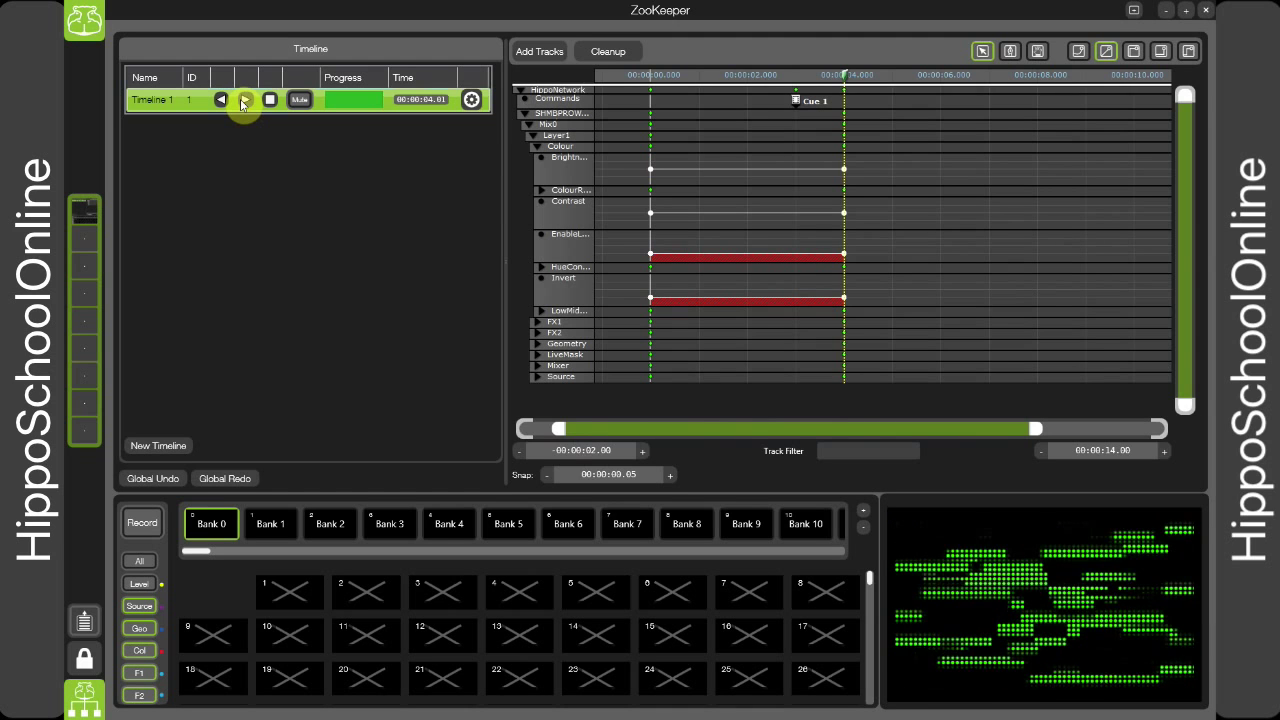
# - Change Cue 1's command to Stop
pyautogui.rightClick(796, 101)
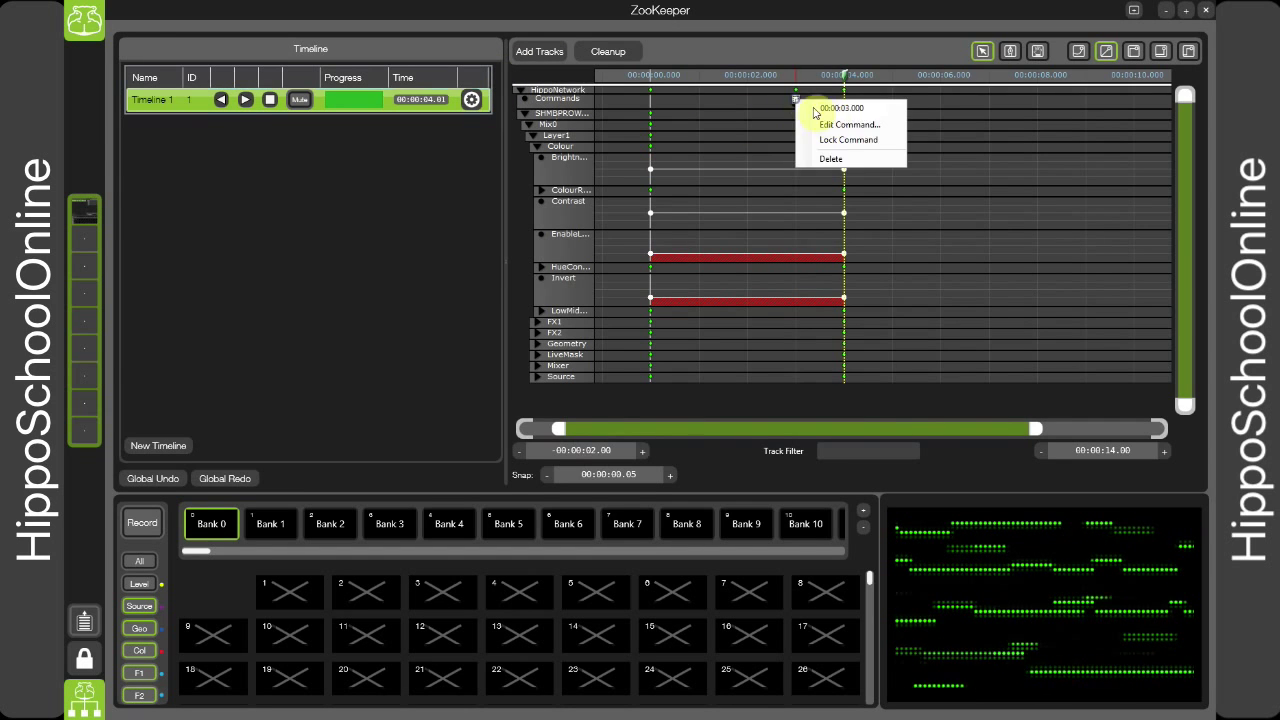
pyautogui.click(862, 125)
pyautogui.click(1030, 193)
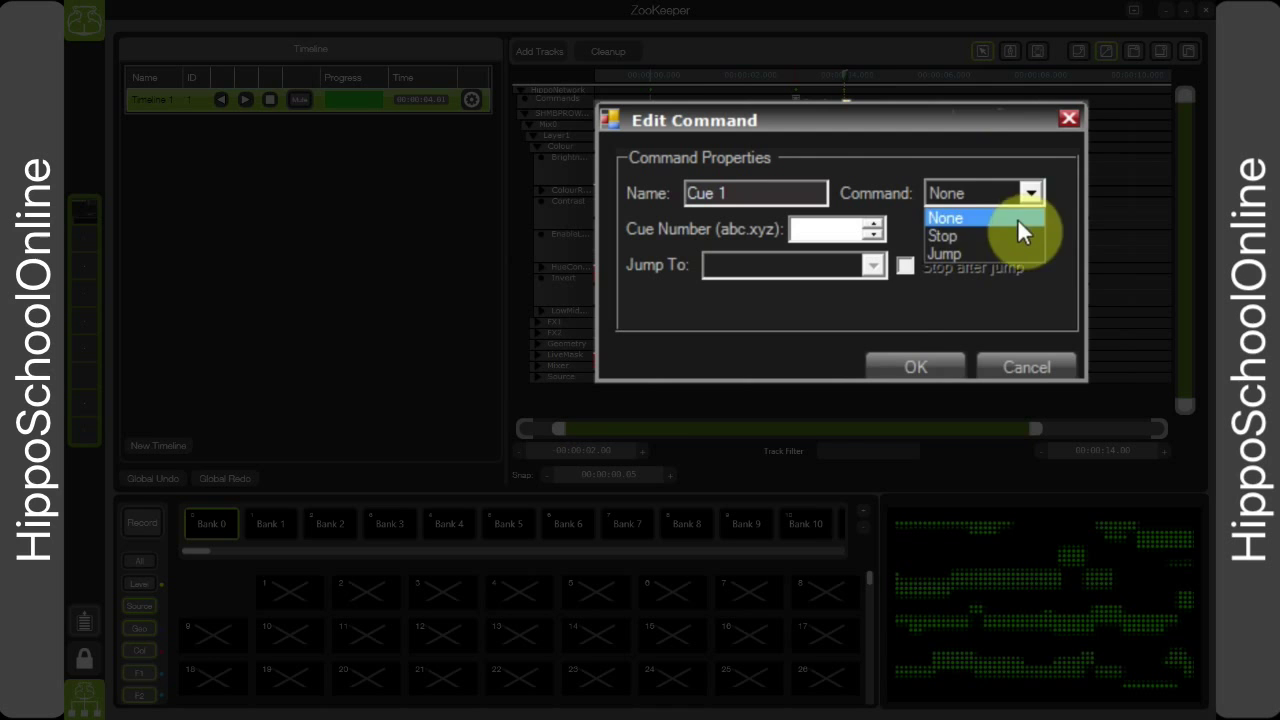
pyautogui.click(1013, 236)
pyautogui.click(949, 364)
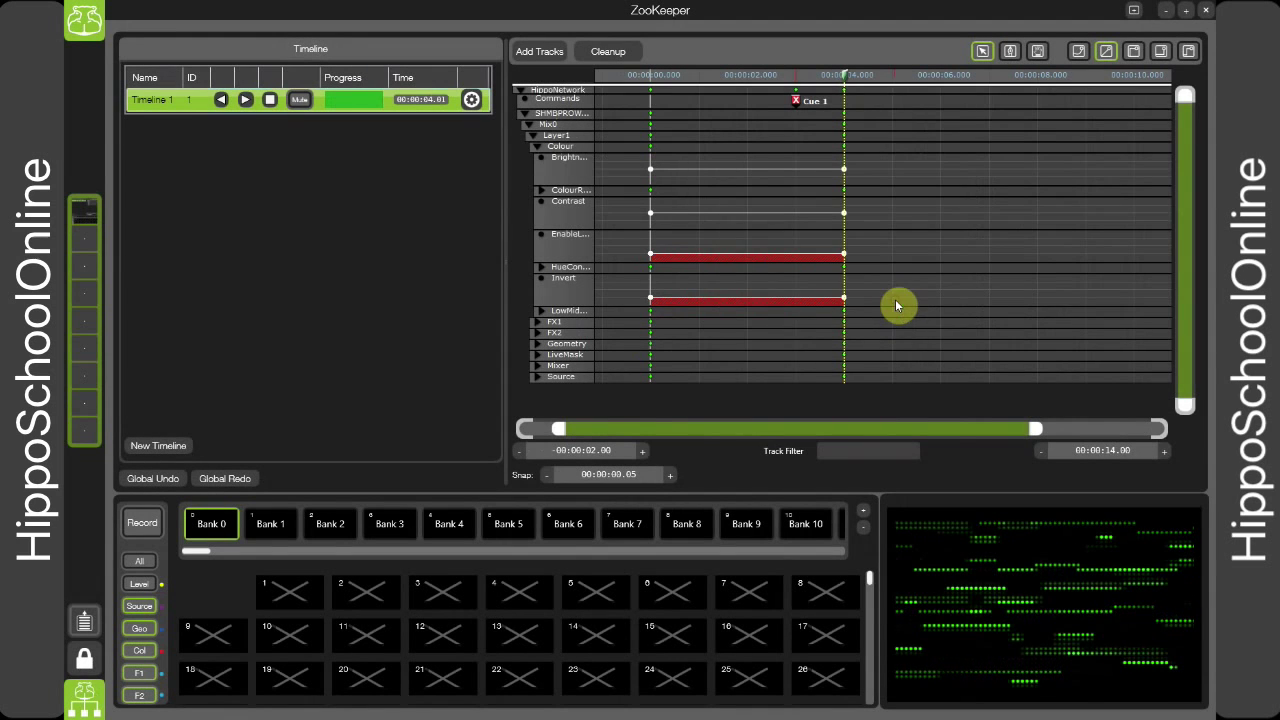
# - Rewind Timeline 1, play it to Cue 1, then resume to the 4-second end
pyautogui.click(221, 99)
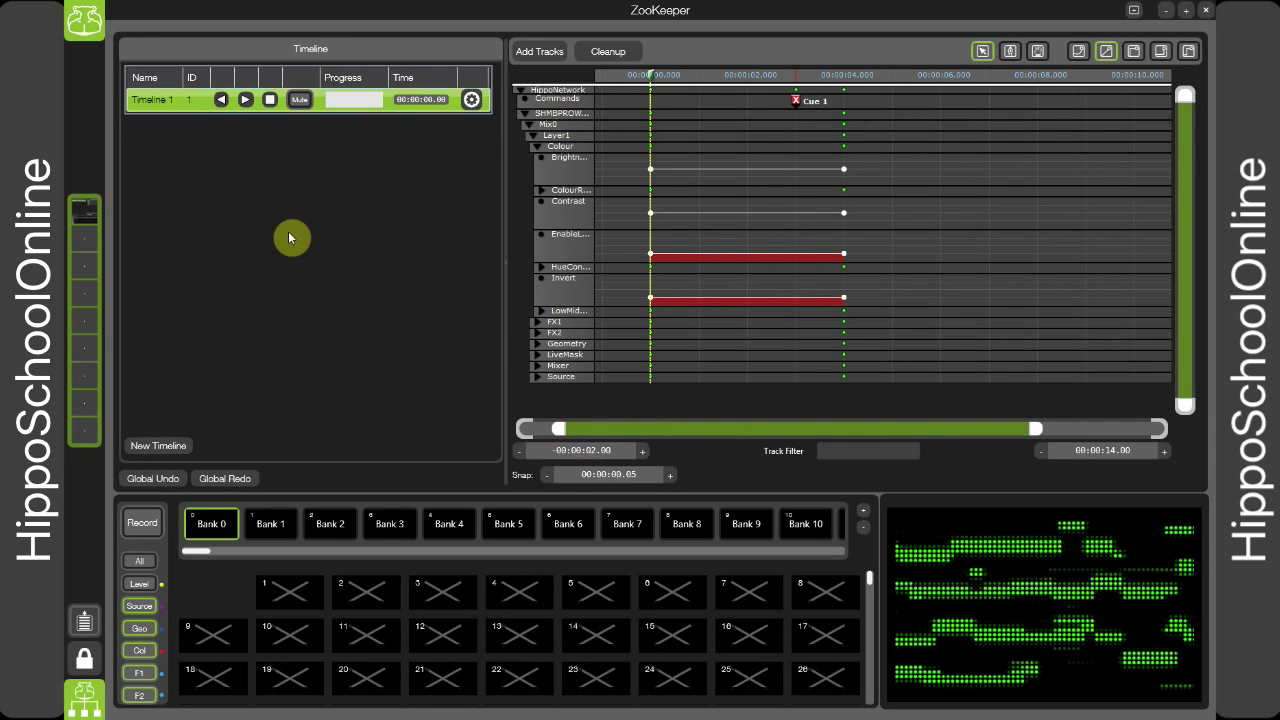
pyautogui.click(246, 100)
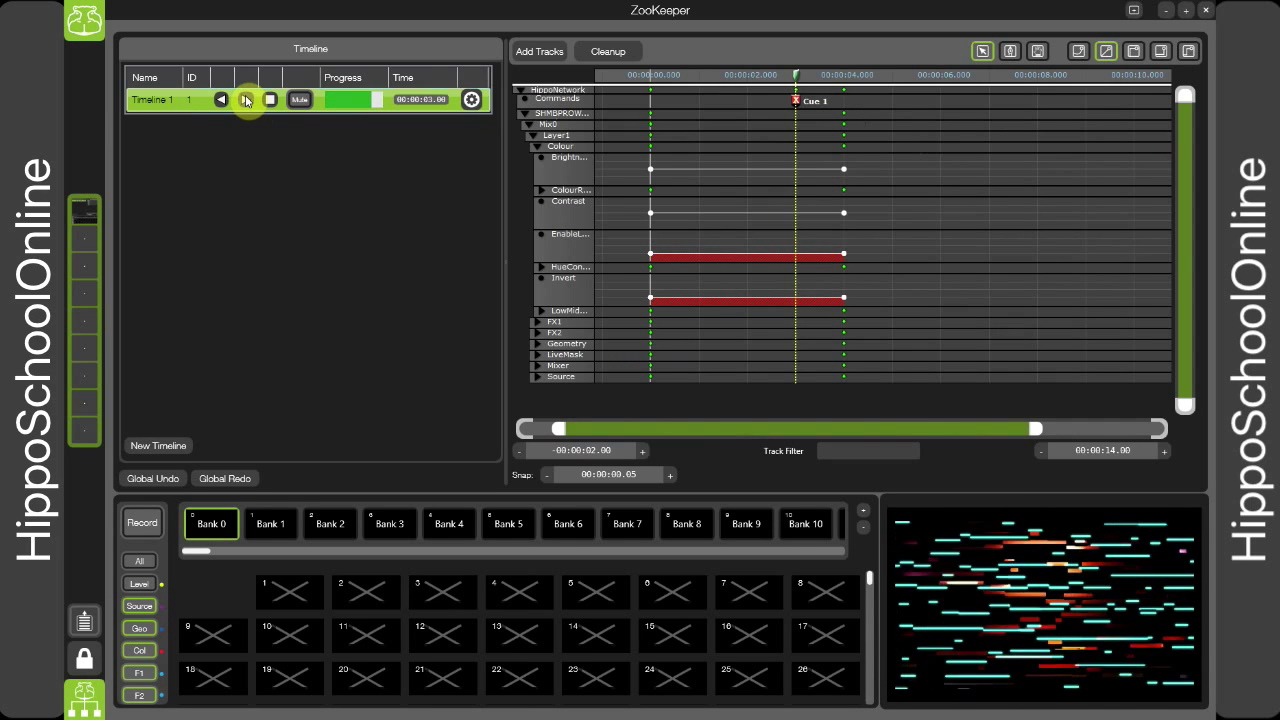
pyautogui.click(245, 100)
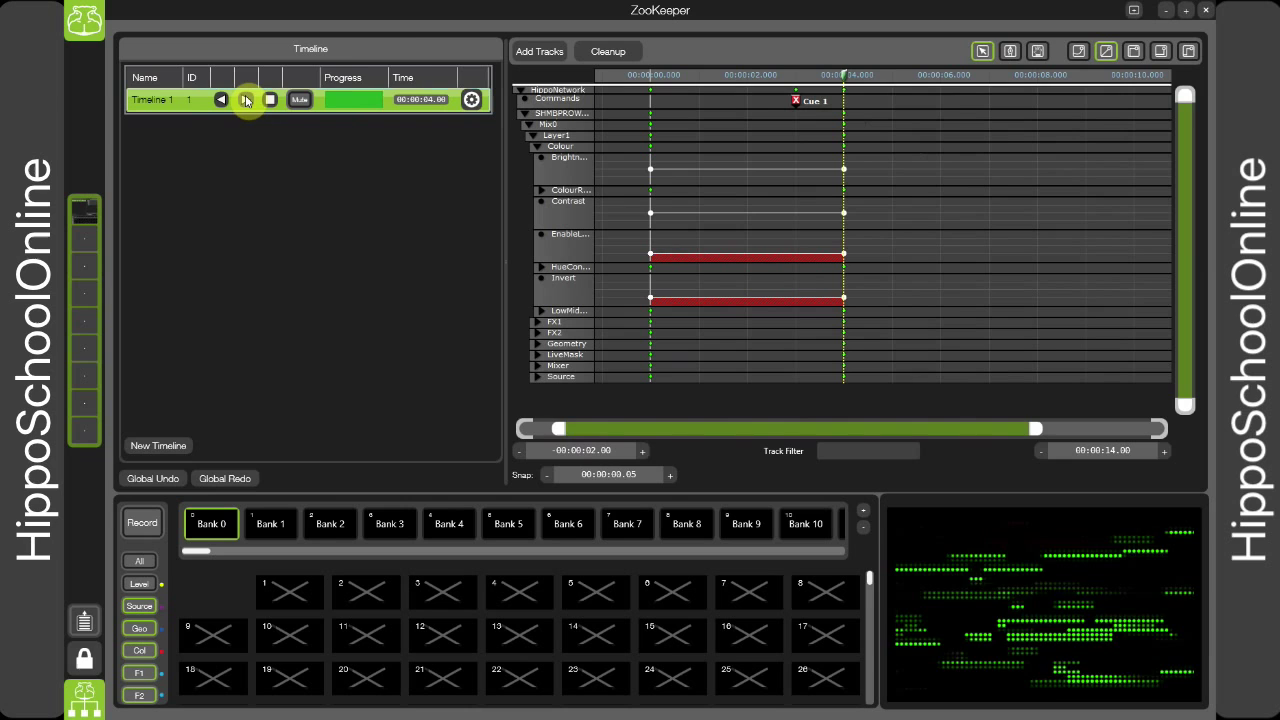
# - Place a new command at 6 seconds on the Commands track named 'Cue 2'
pyautogui.press('ctrl')
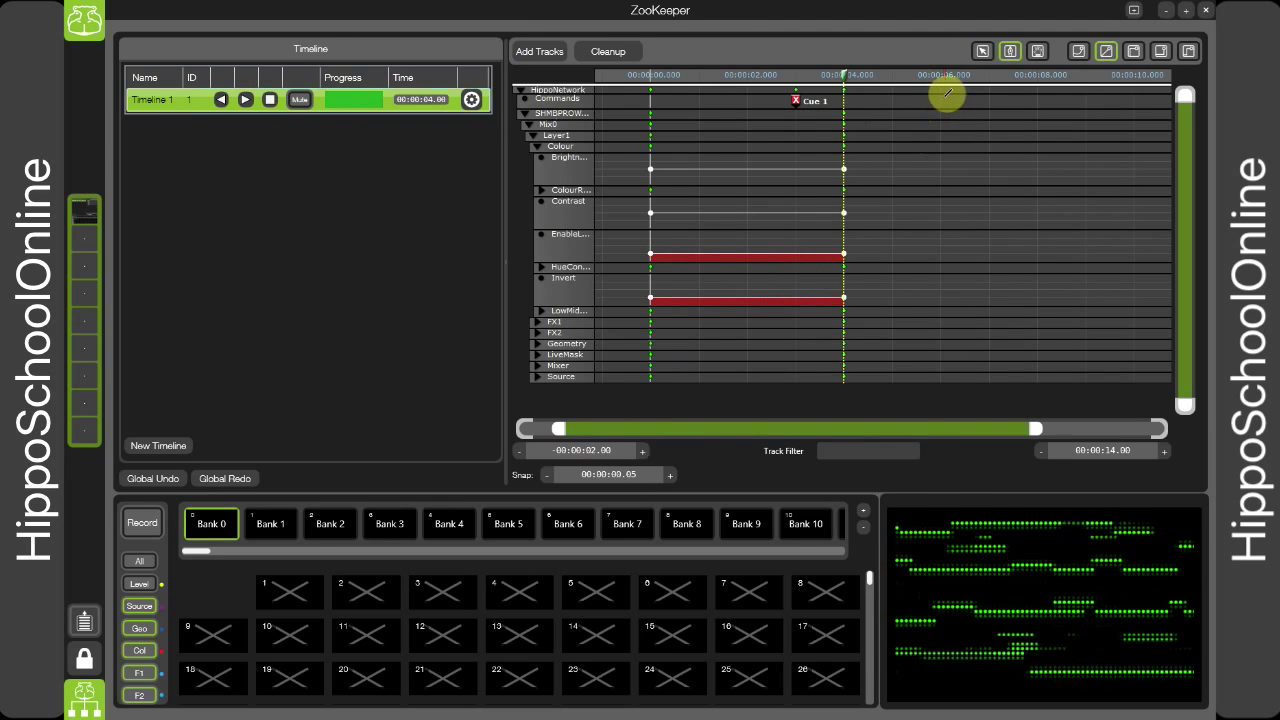
pyautogui.click(941, 99)
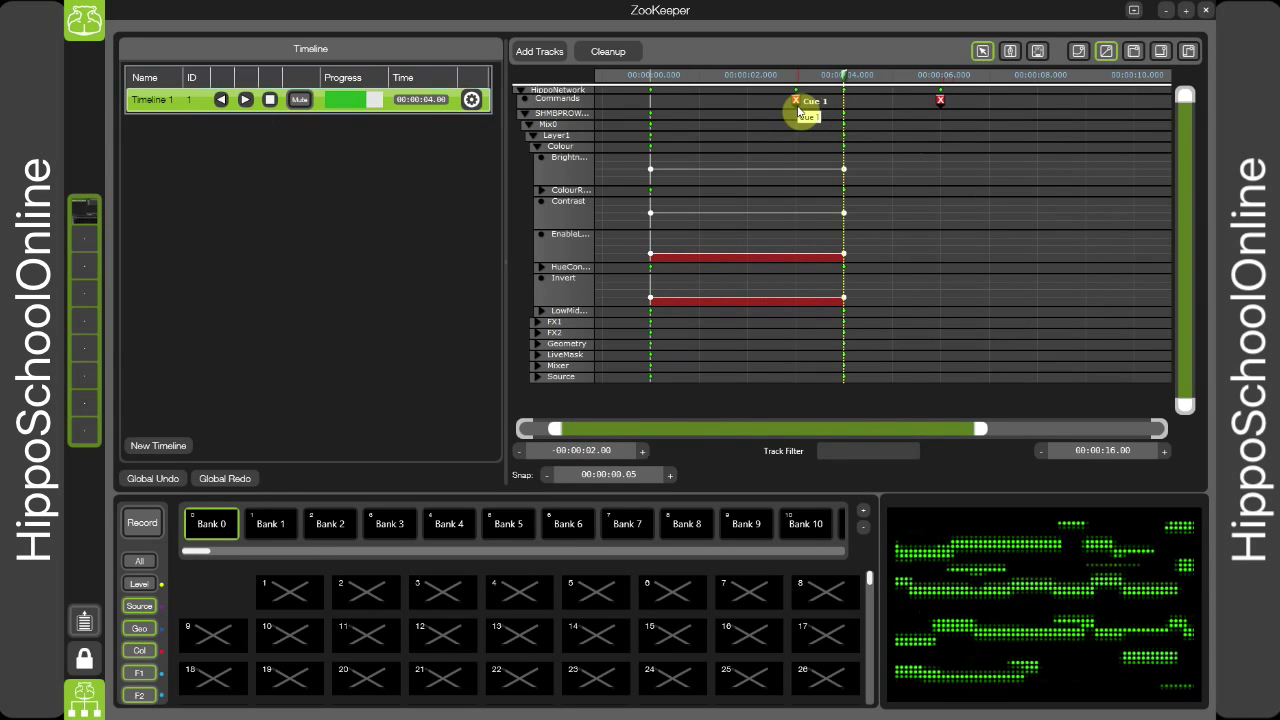
pyautogui.rightClick(942, 104)
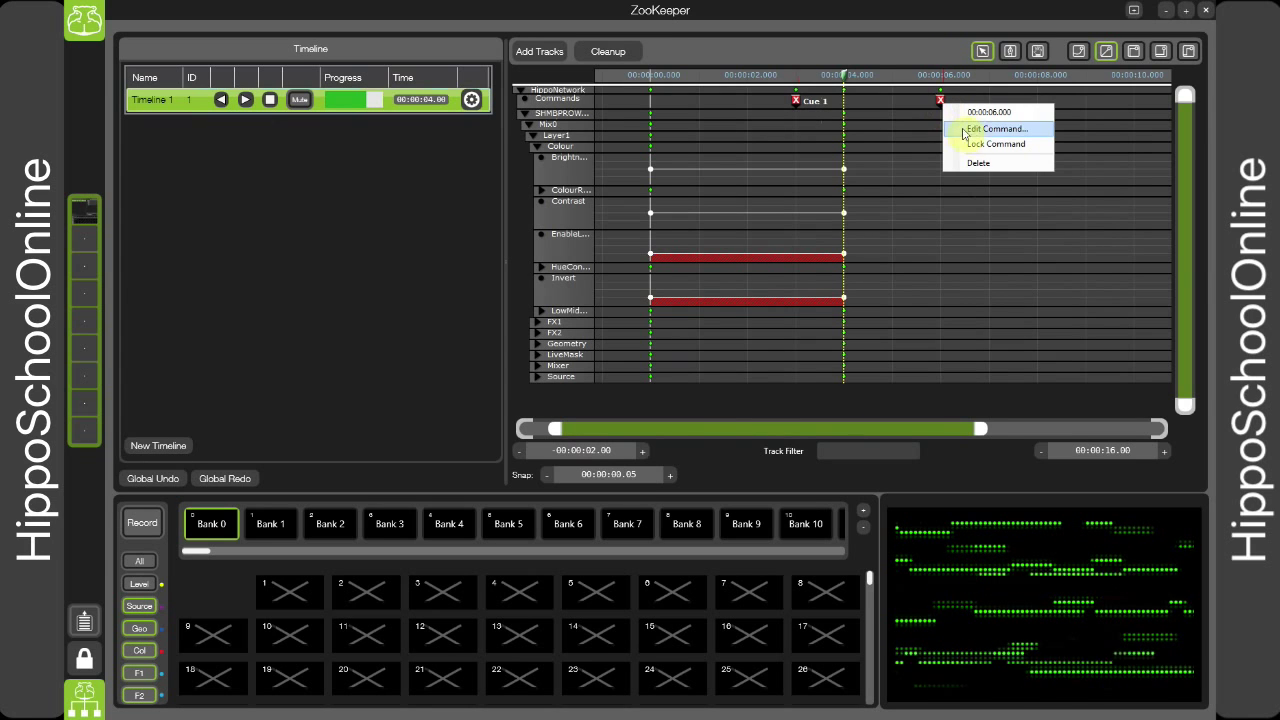
pyautogui.click(984, 130)
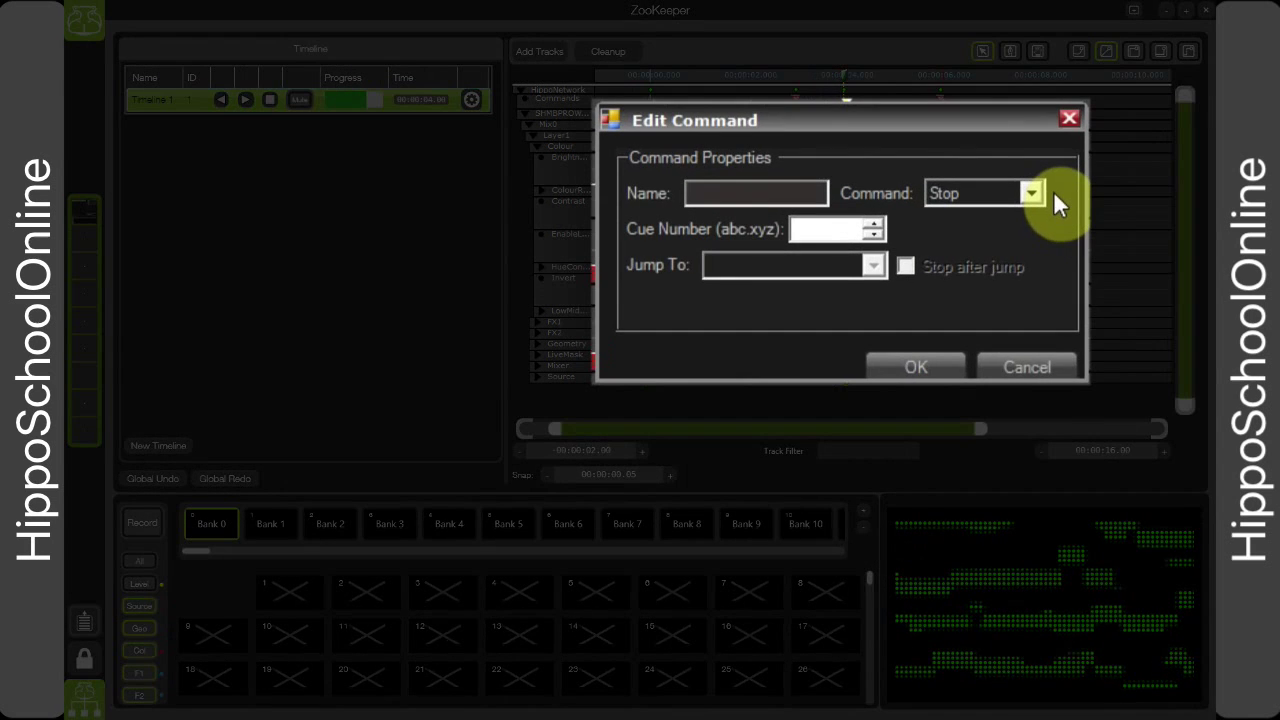
pyautogui.write('Cue 2')
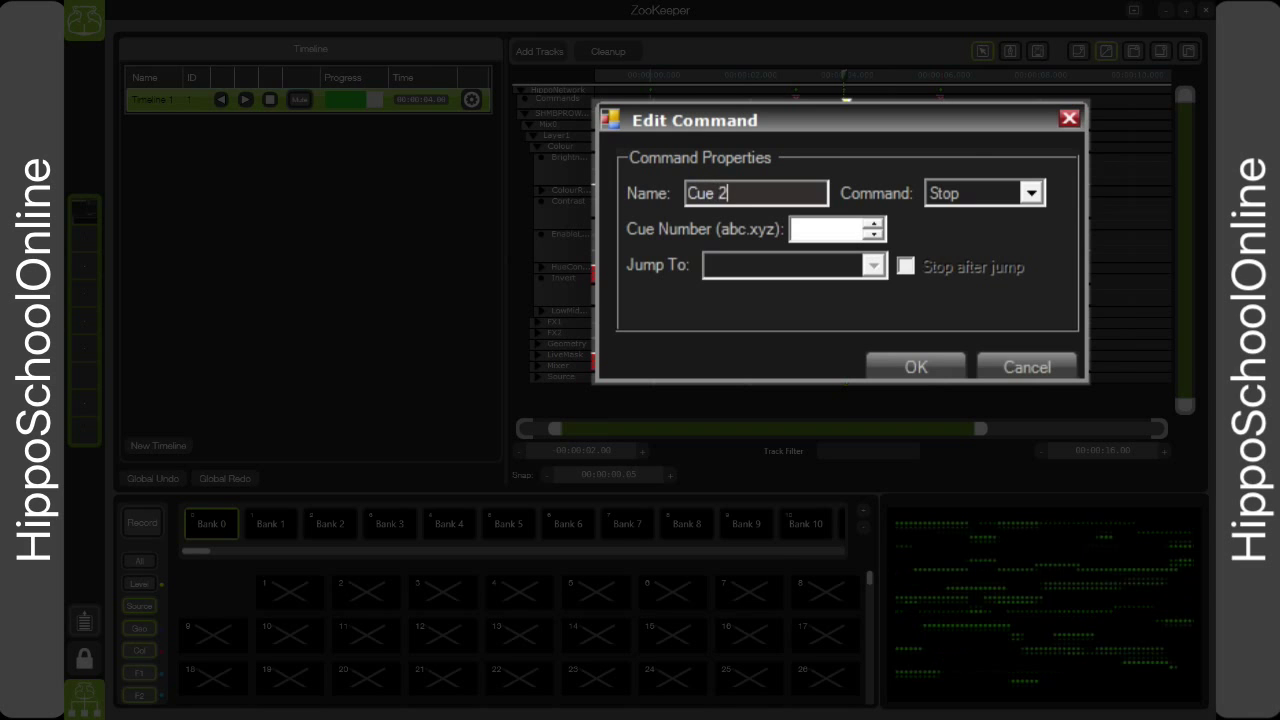
# - Set Cue 2's command to Jump with target <Start>
pyautogui.click(1031, 193)
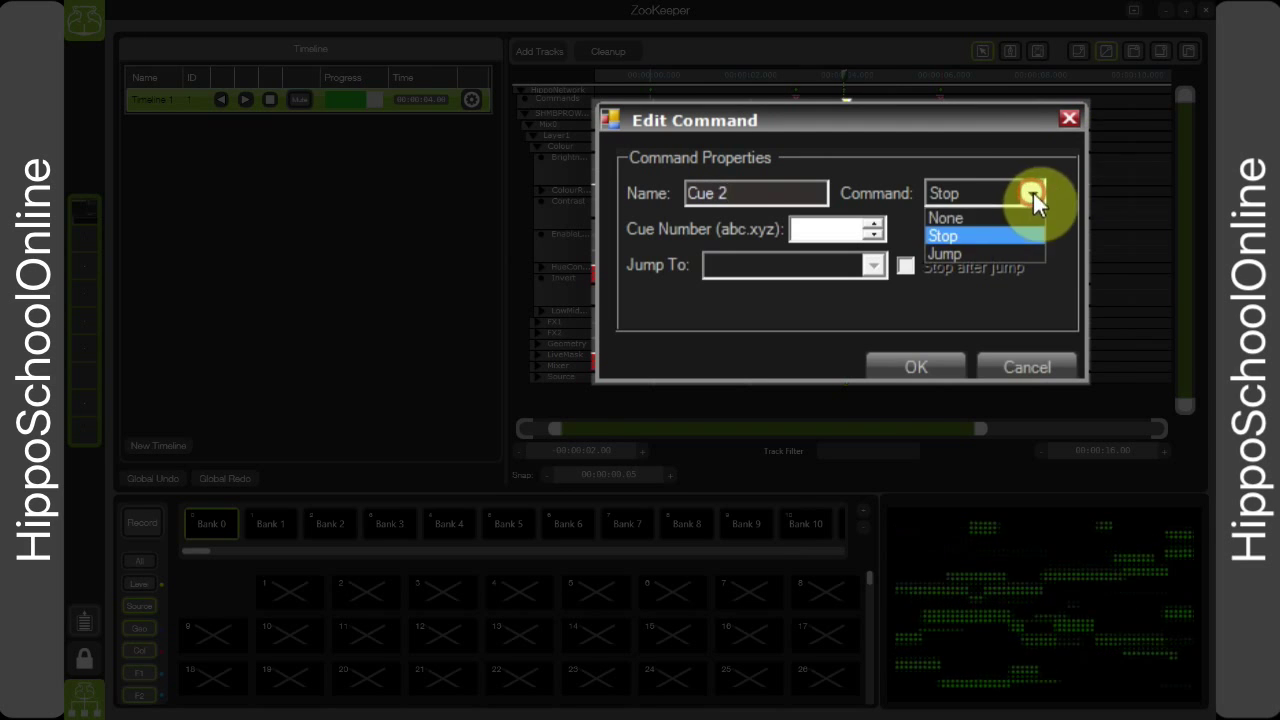
pyautogui.click(1000, 250)
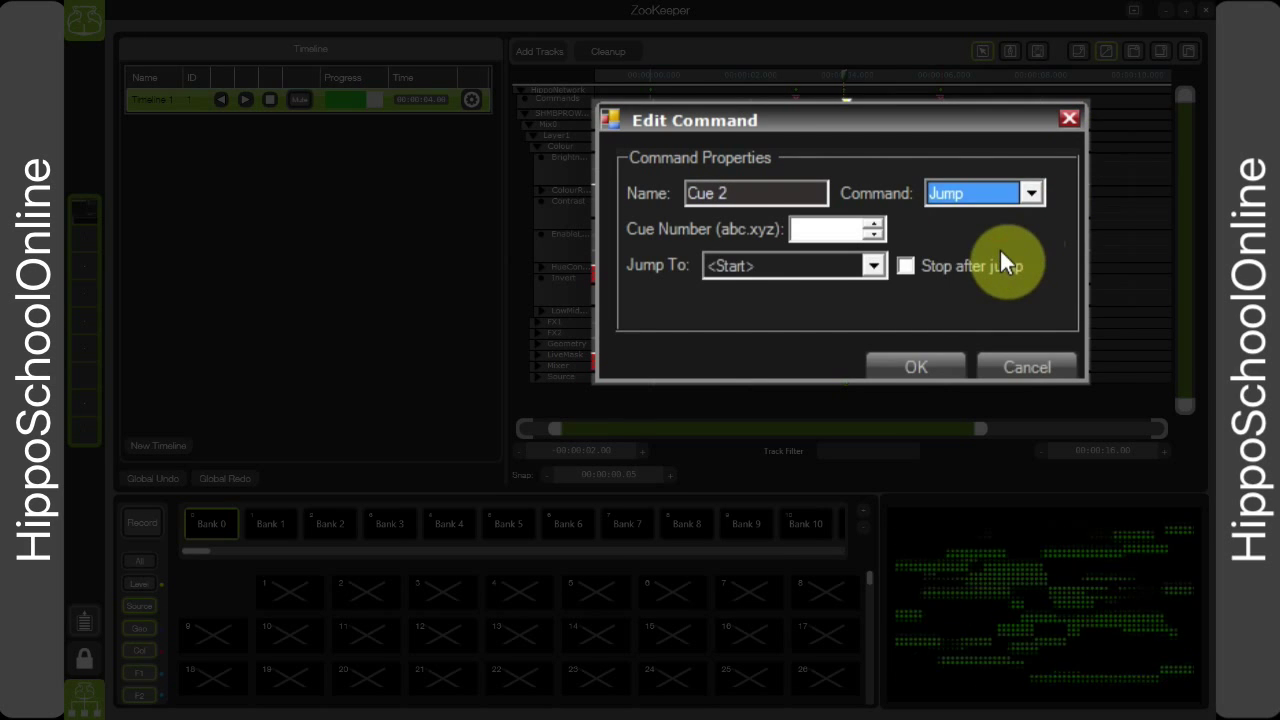
pyautogui.click(870, 267)
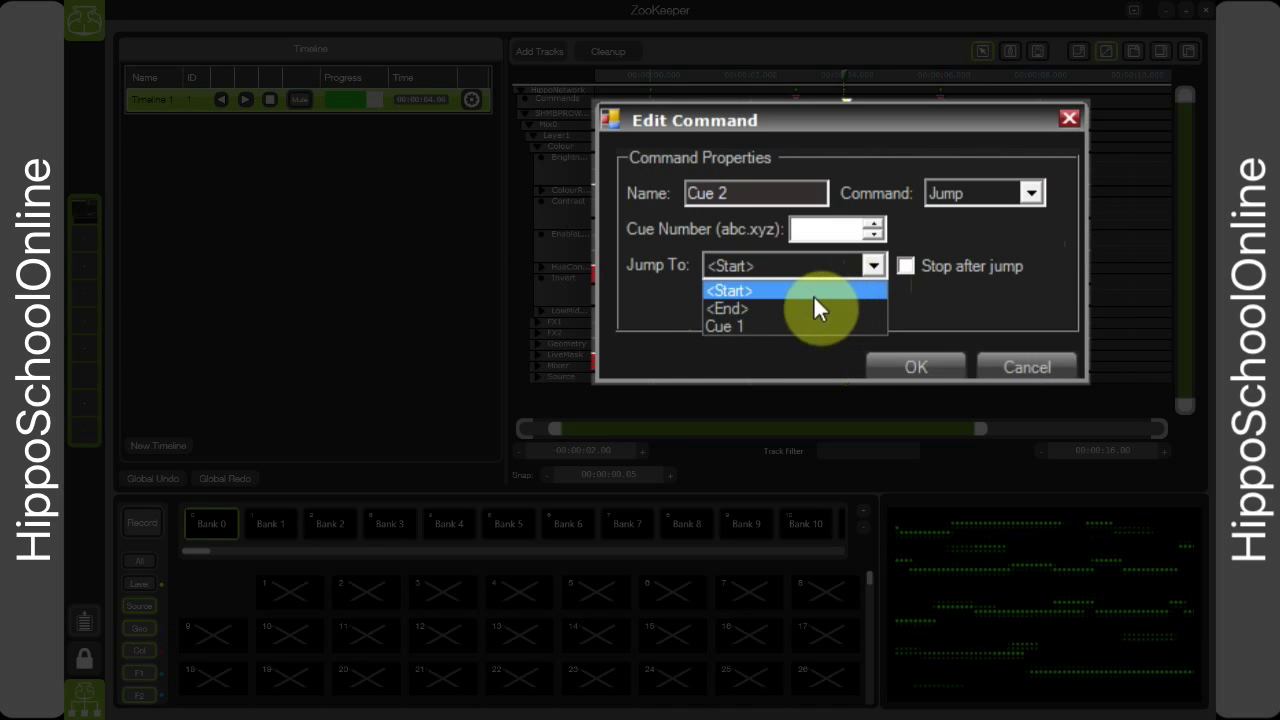
pyautogui.click(731, 291)
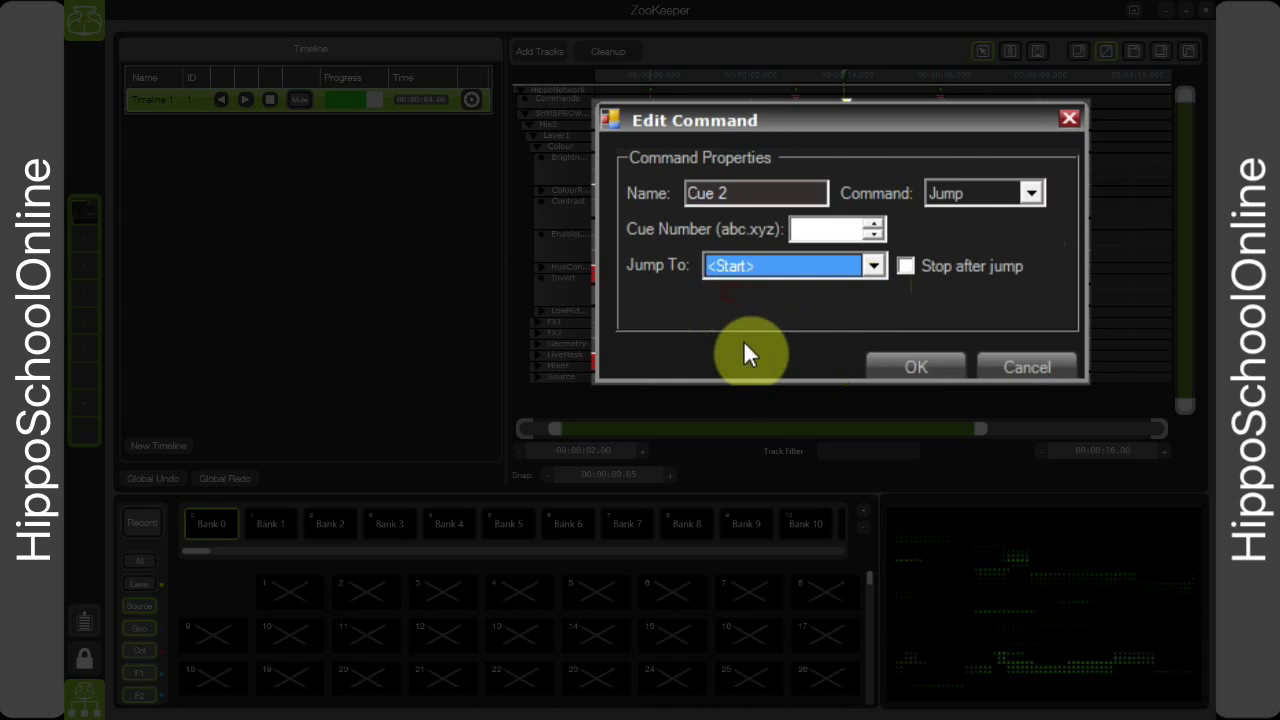
pyautogui.click(905, 367)
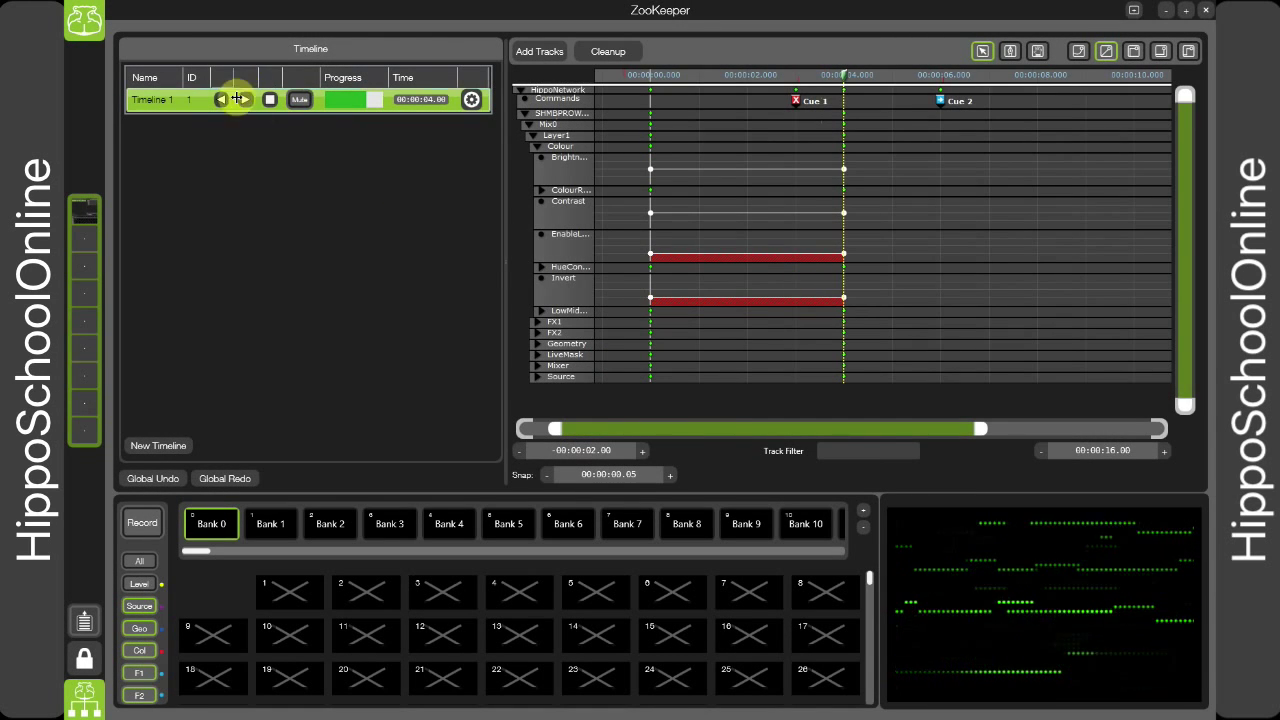
# - Play Timeline 1 and resume past Cue 1 so Cue 2 loops back to Cue 1
pyautogui.click(246, 101)
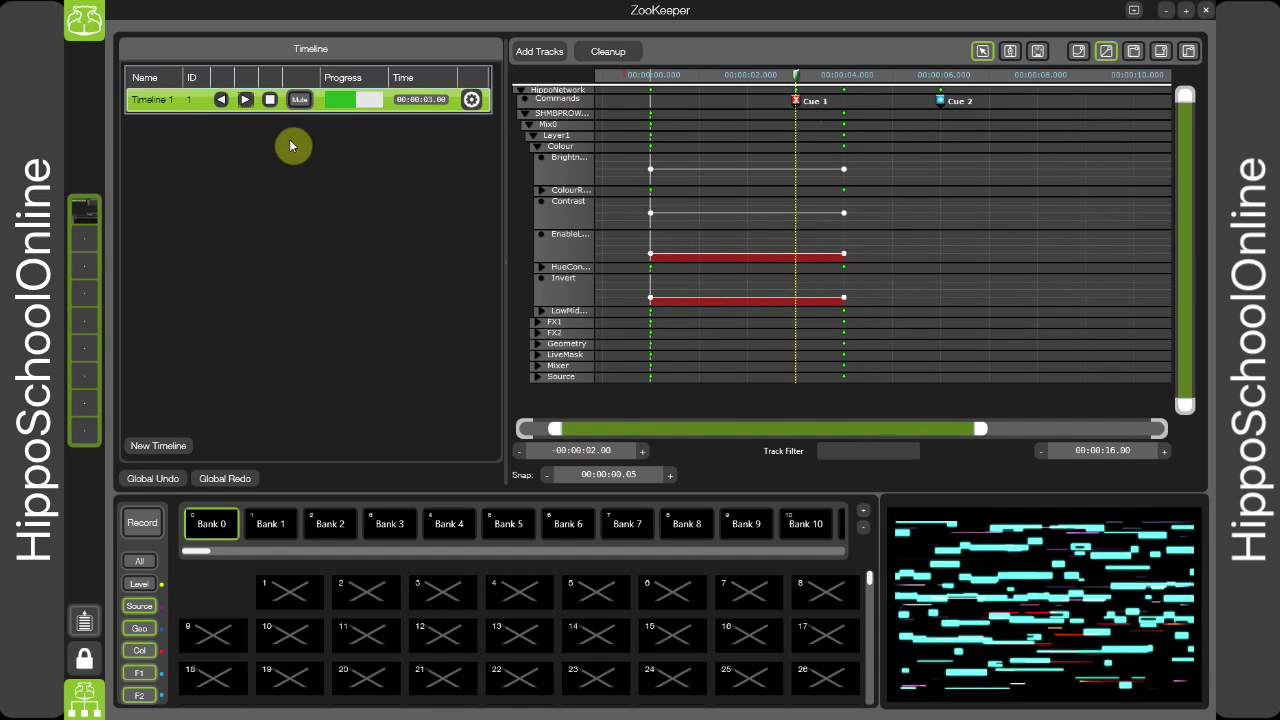
pyautogui.click(246, 100)
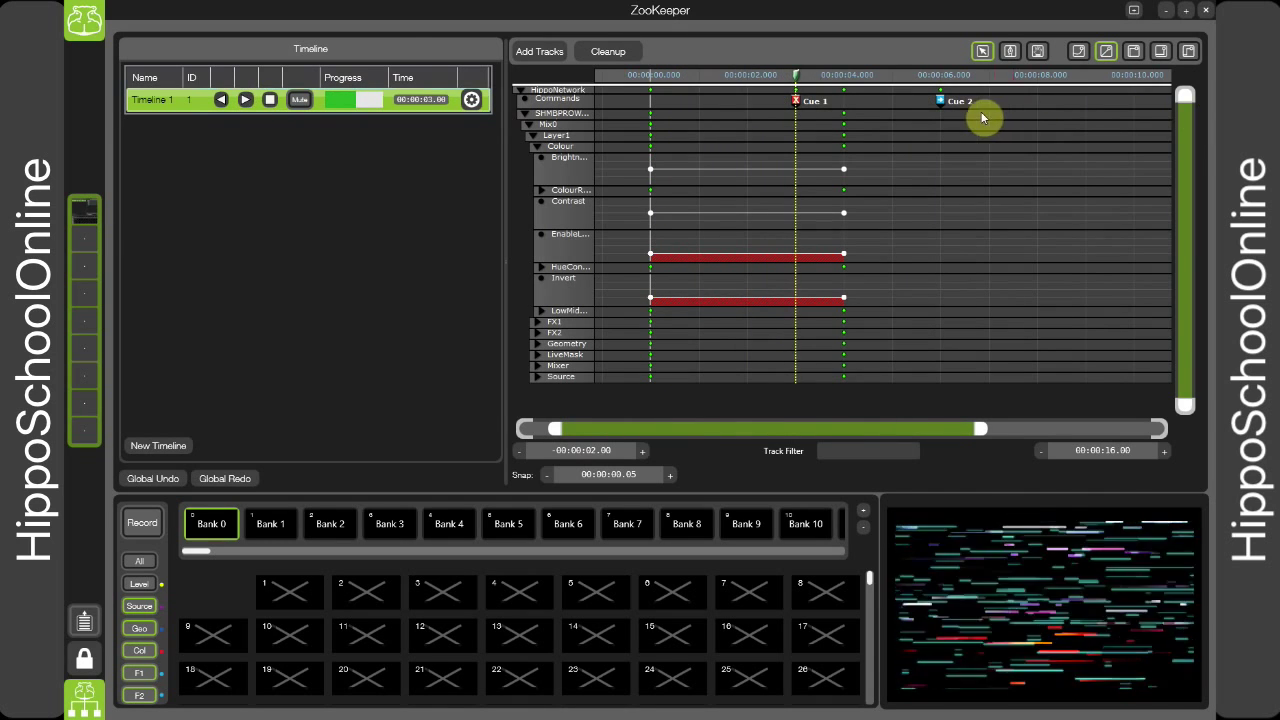
# - Enable 'Stop after jump' on Cue 2, then replay Timeline 1 to test it
pyautogui.rightClick(941, 99)
pyautogui.click(974, 128)
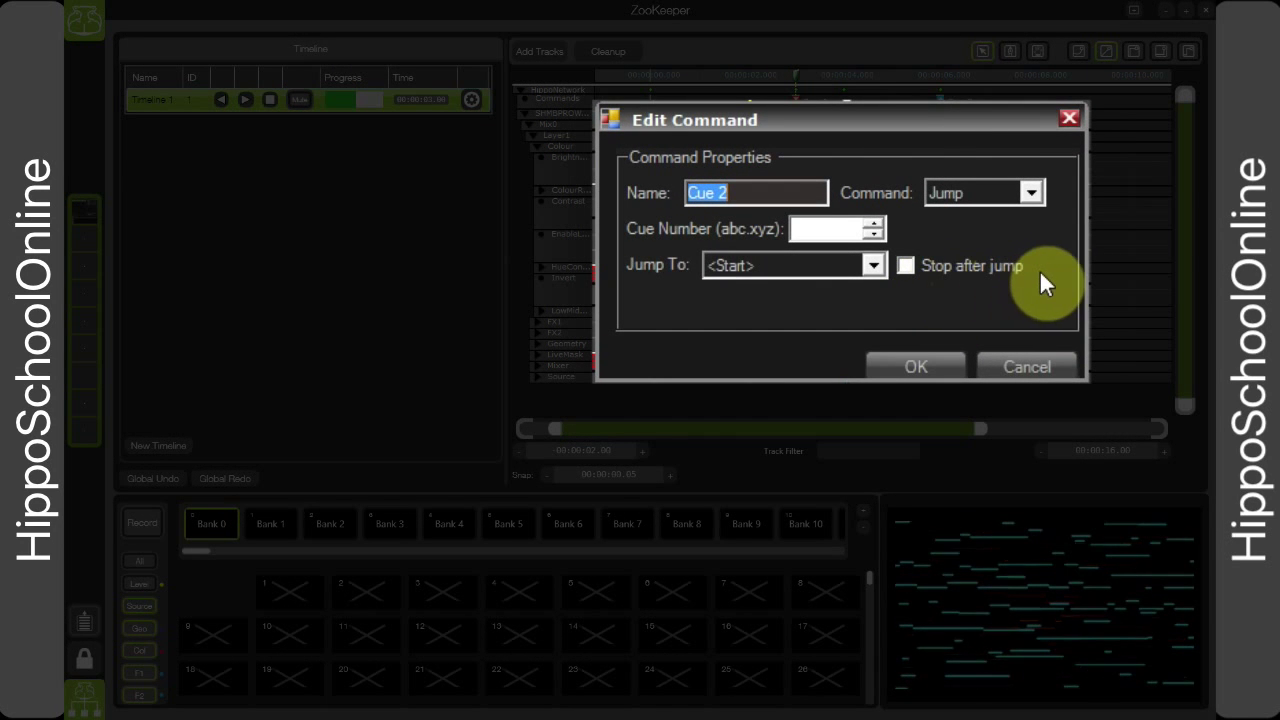
pyautogui.click(905, 265)
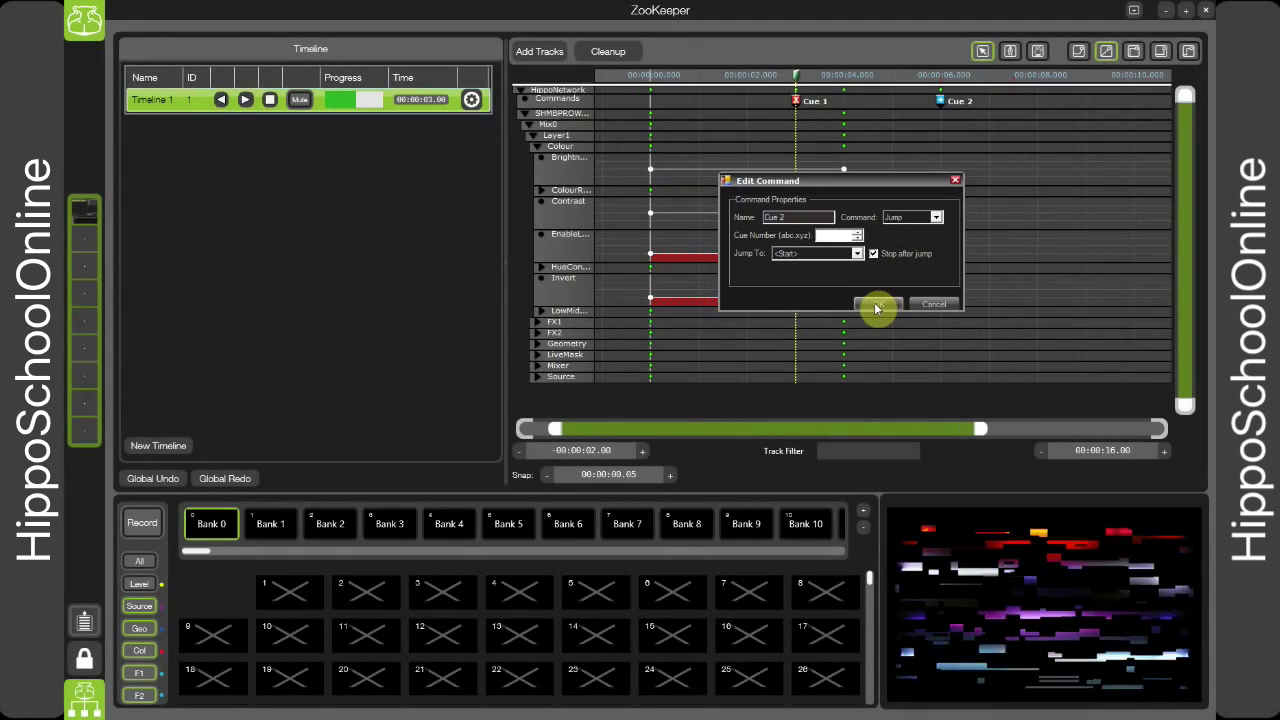
pyautogui.click(877, 305)
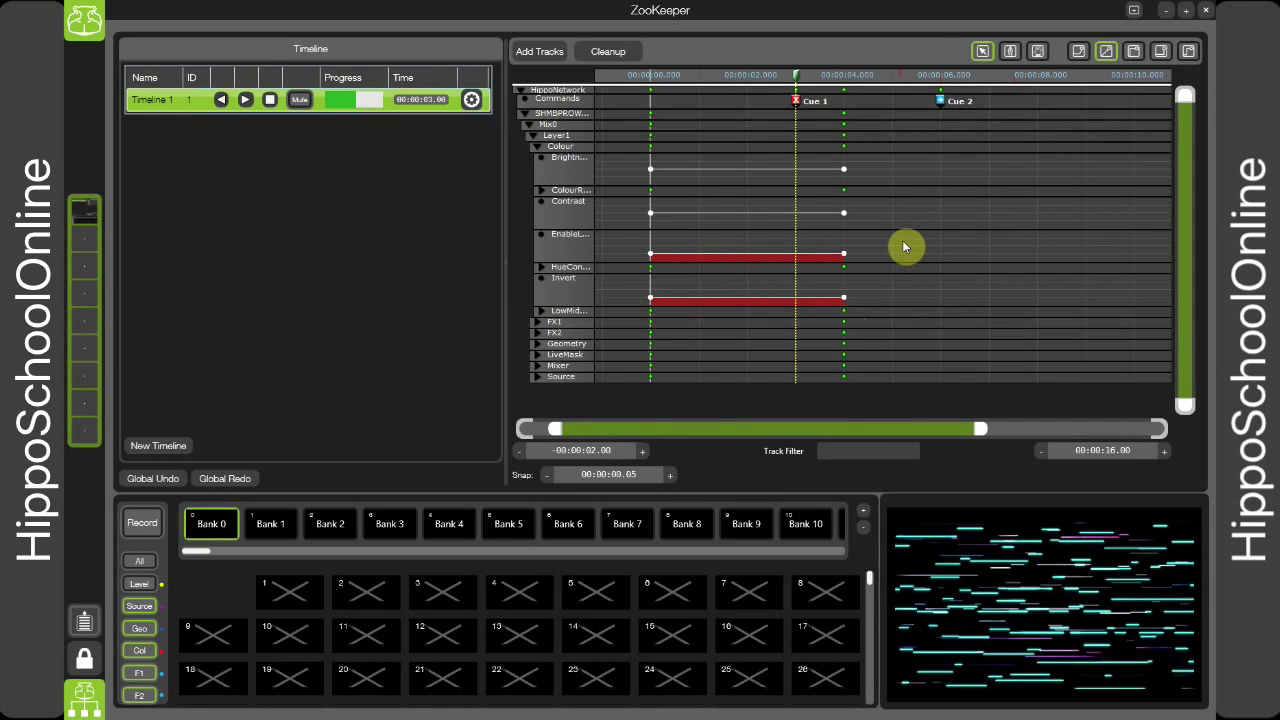
pyautogui.click(245, 99)
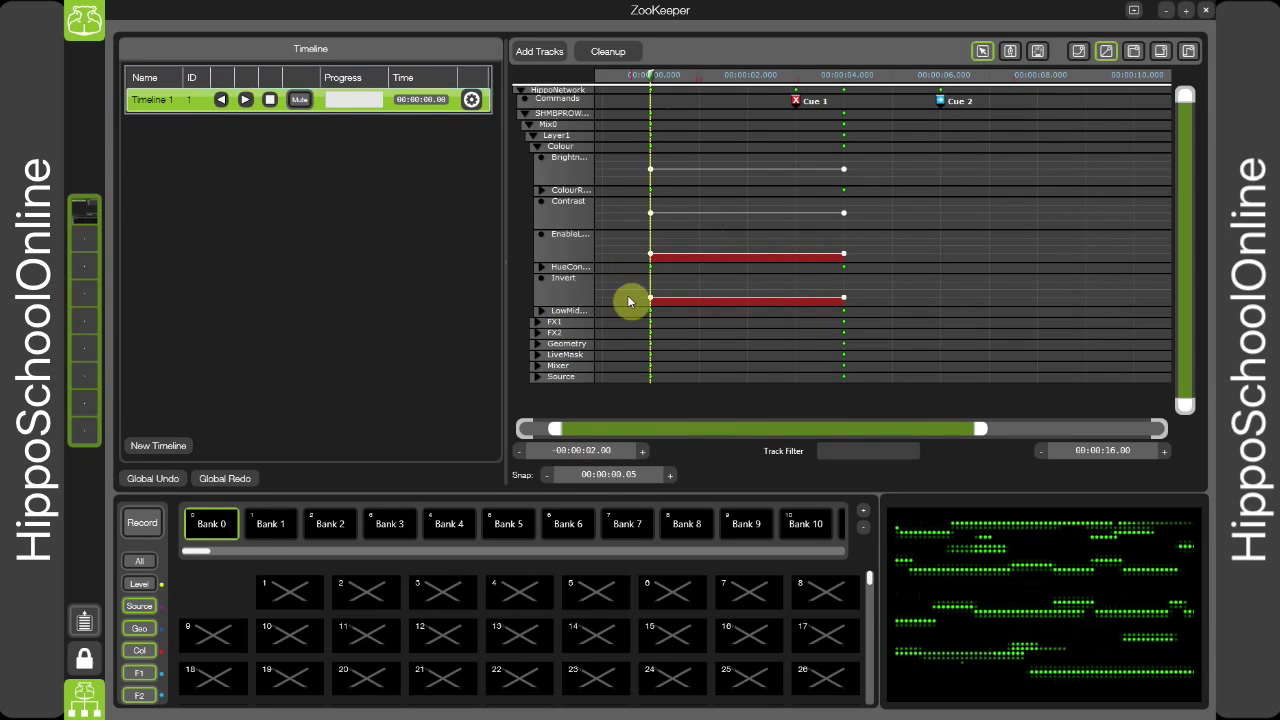
pyautogui.click(246, 100)
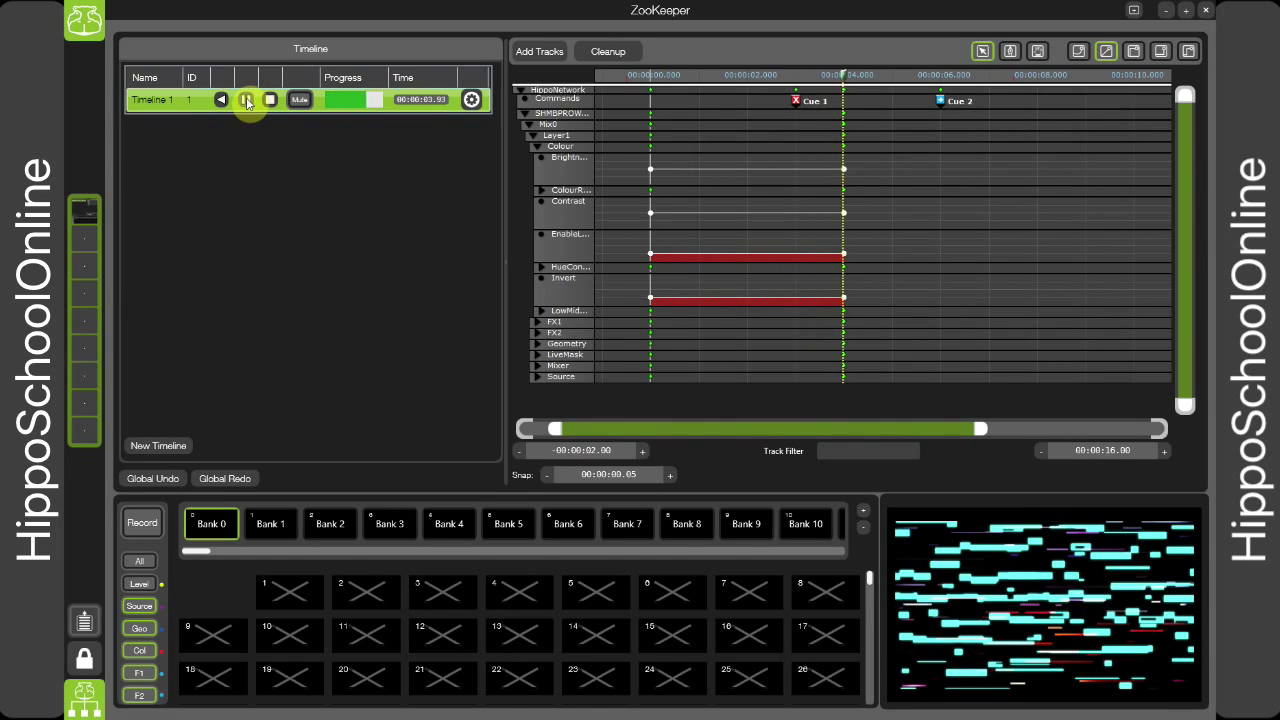